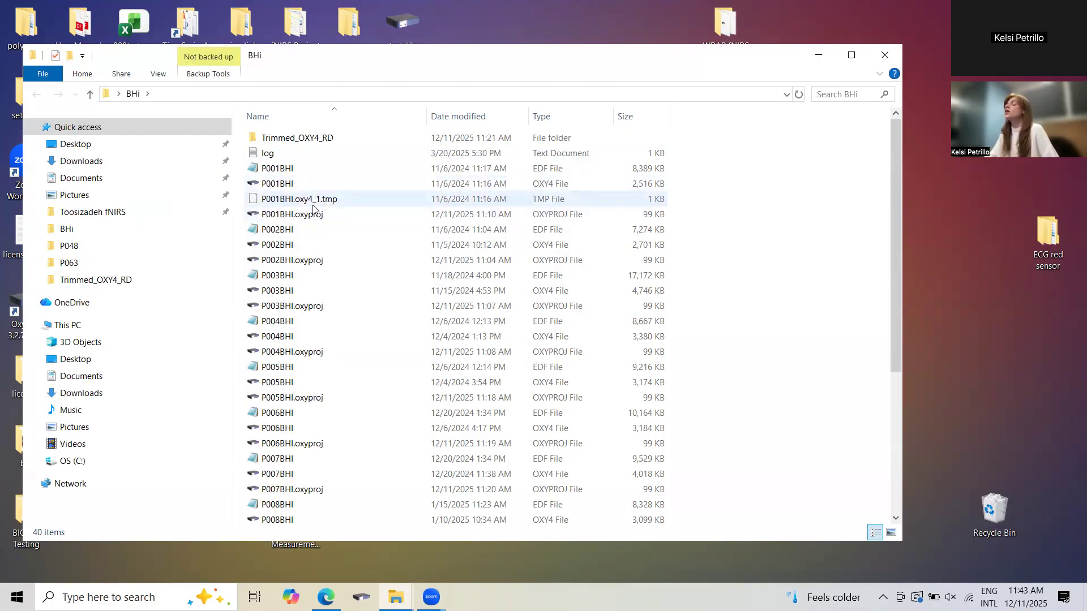
# Open the P013BHI.oxyproj project from the BHi folder and check the event markers on its graphs.
pyautogui.scroll(-5, 409, 436)
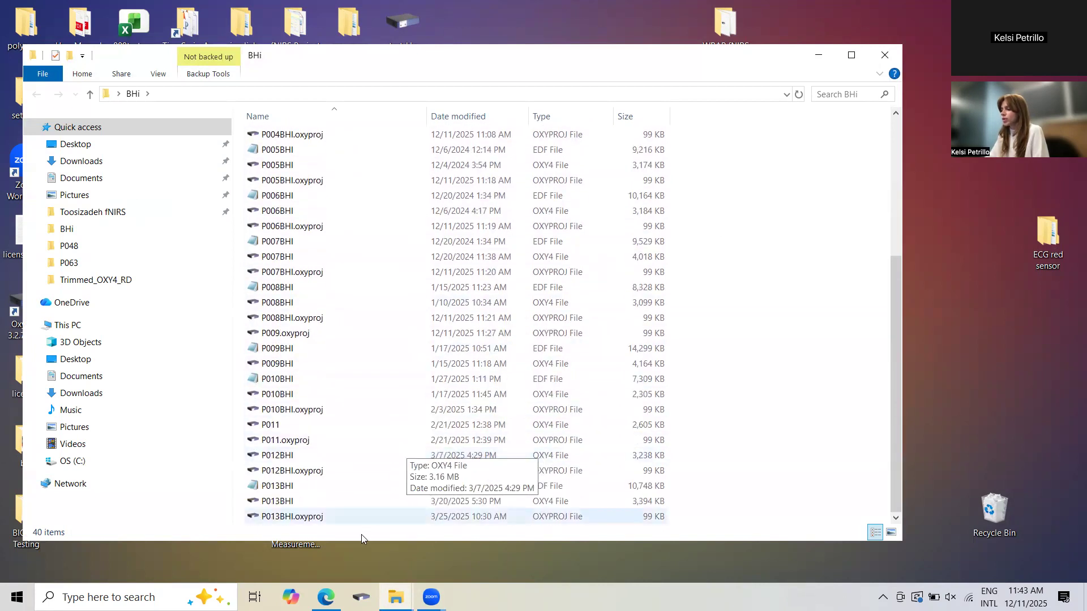
pyautogui.doubleClick(352, 517)
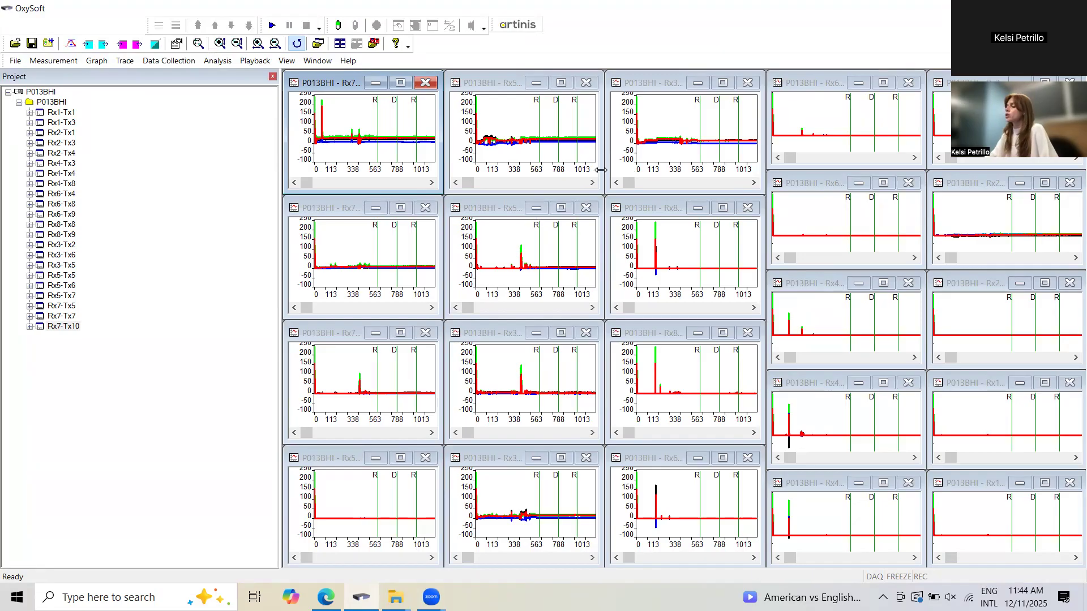
pyautogui.moveTo(524, 281)
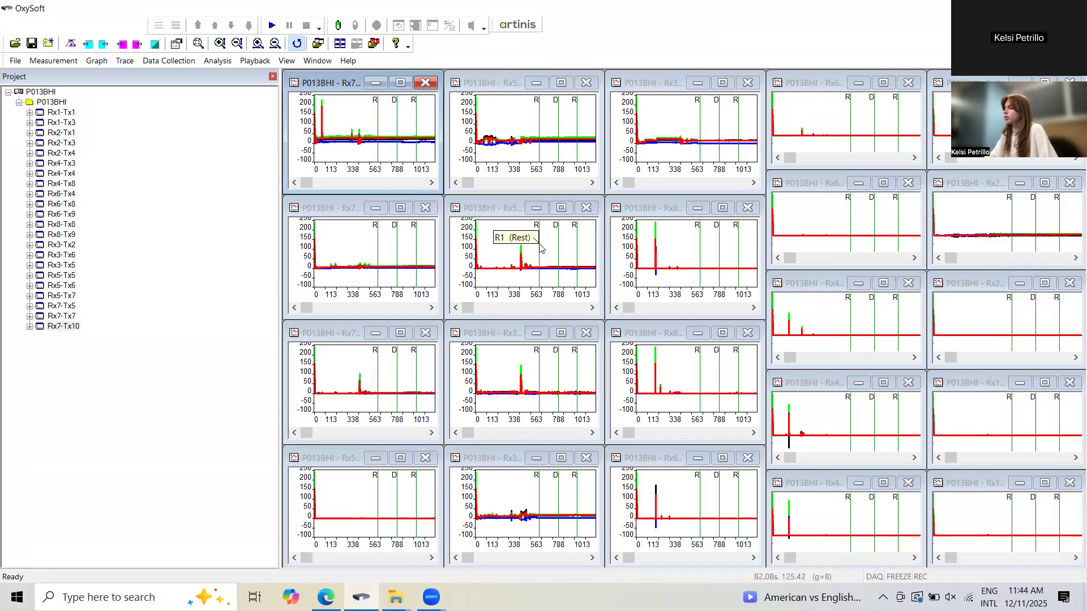
pyautogui.moveTo(561, 243)
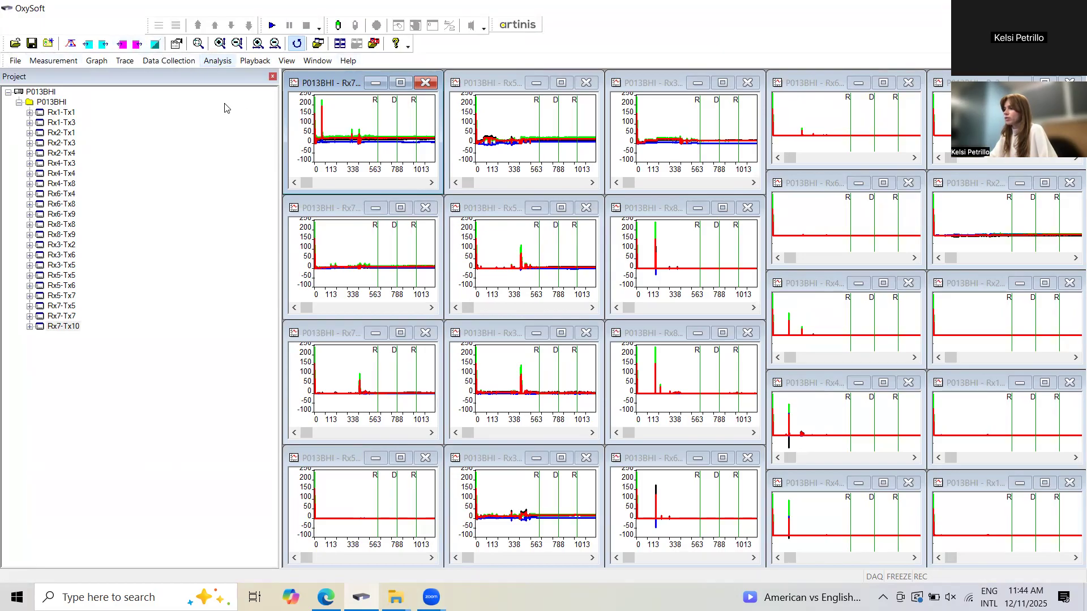
# Enlarge the Rx7-Tx10 graph to examine its traces and event markers, and close the graph when done.
pyautogui.click(217, 60)
pyautogui.click(167, 474)
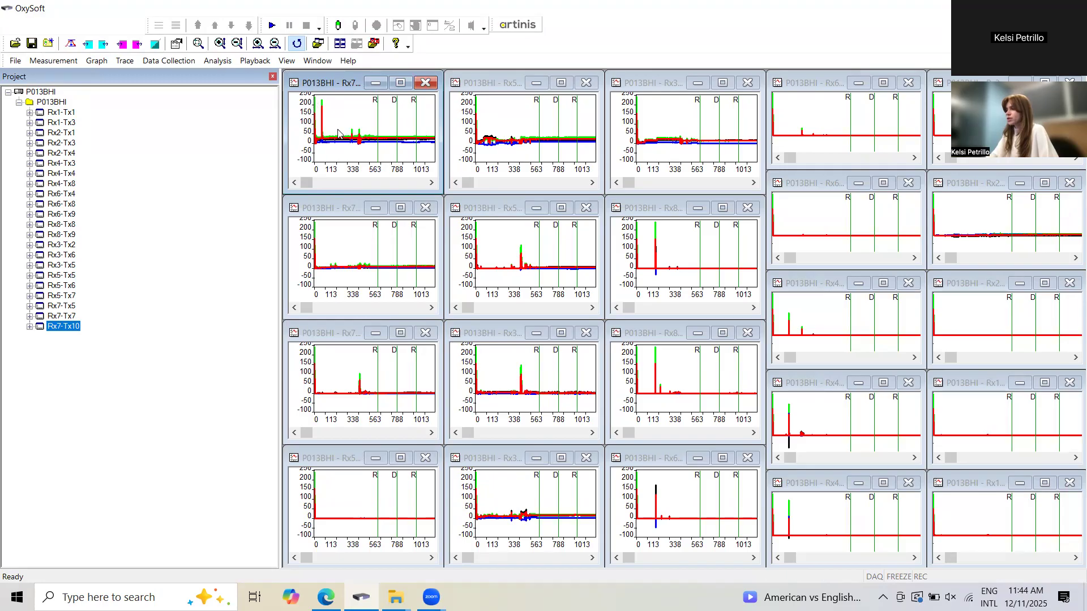
pyautogui.click(400, 83)
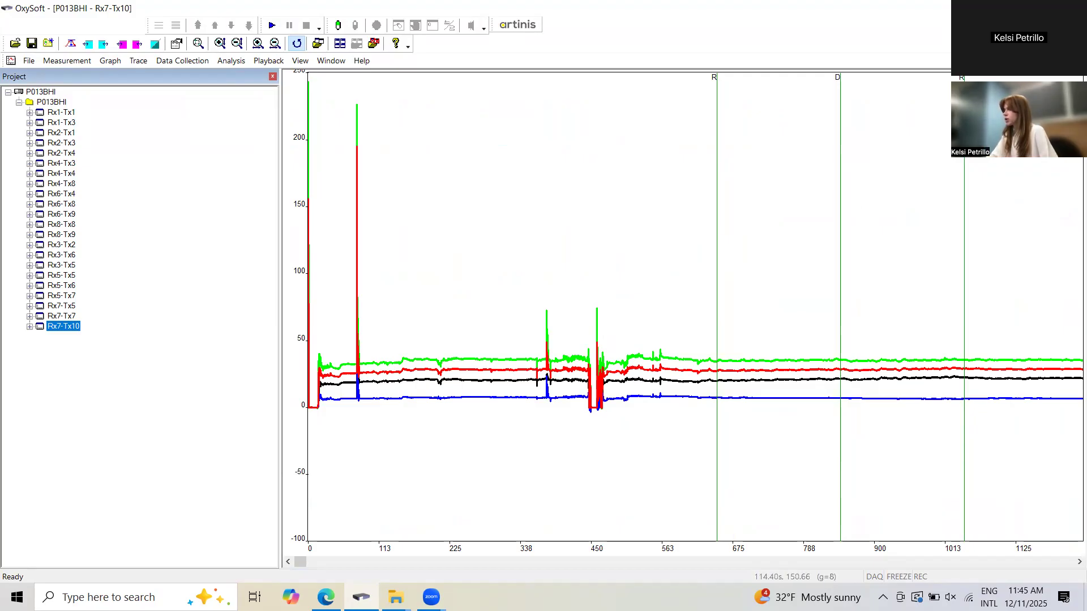
pyautogui.click(1076, 61)
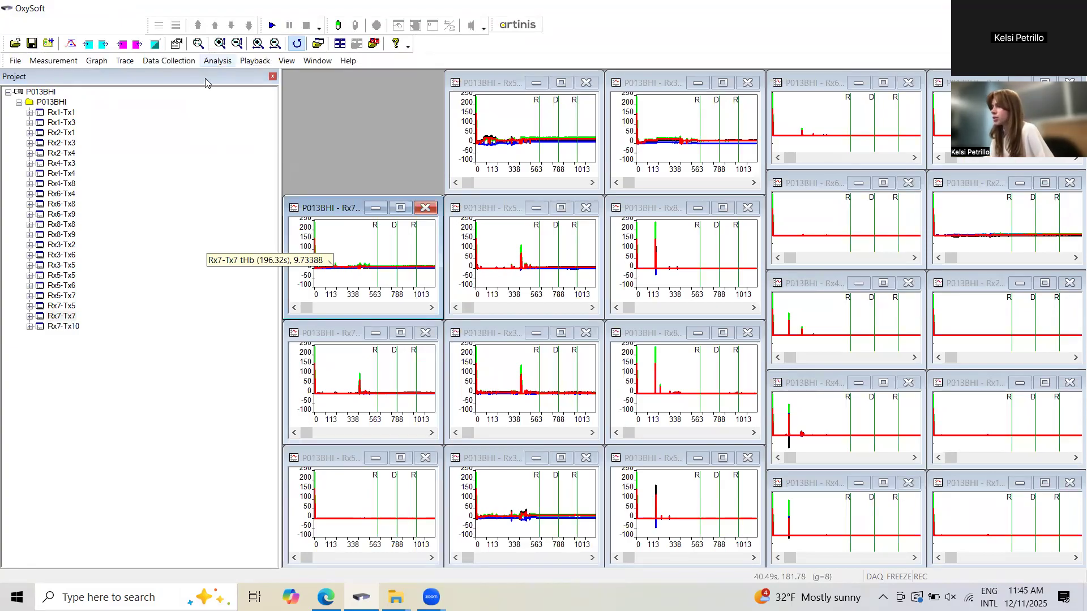
# Read the event times of the P013BHI measurement in the event list, keeping the graphs in view, and close the list.
pyautogui.click(213, 62)
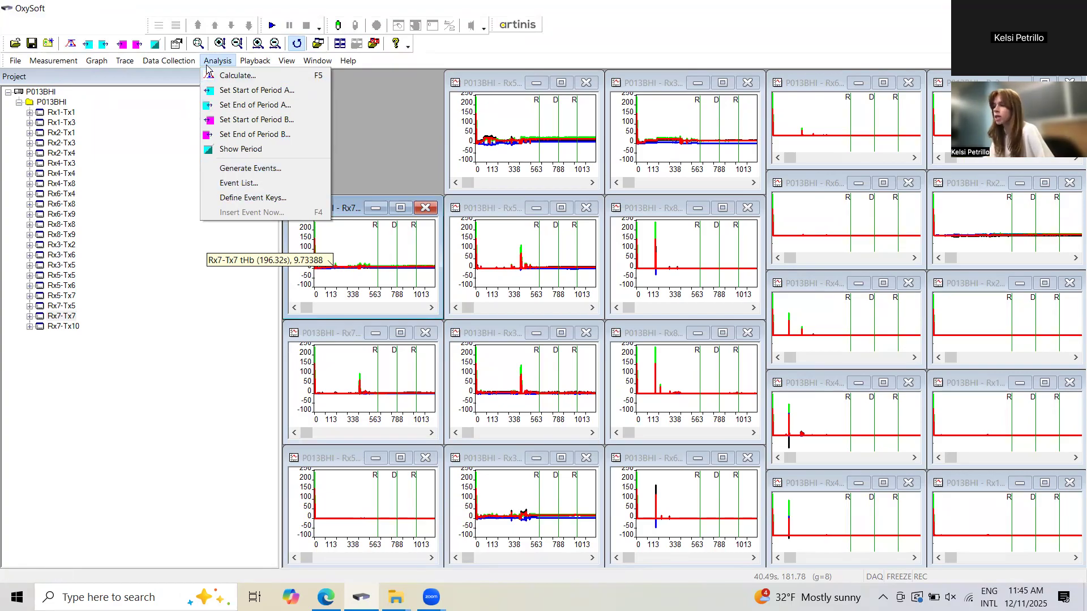
pyautogui.click(240, 184)
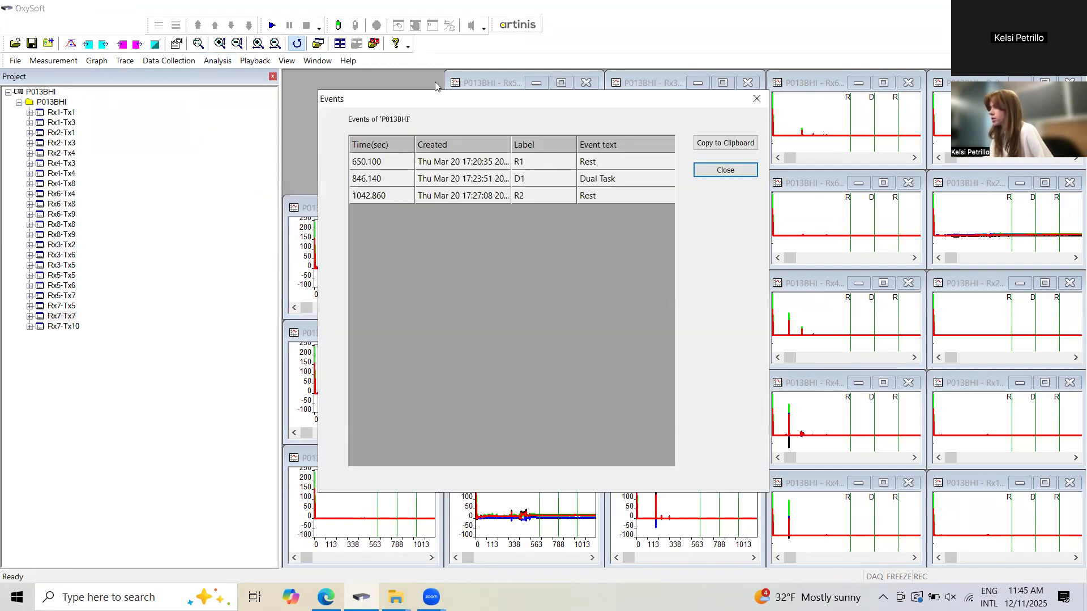
pyautogui.moveTo(435, 85); pyautogui.dragTo(157, 139)
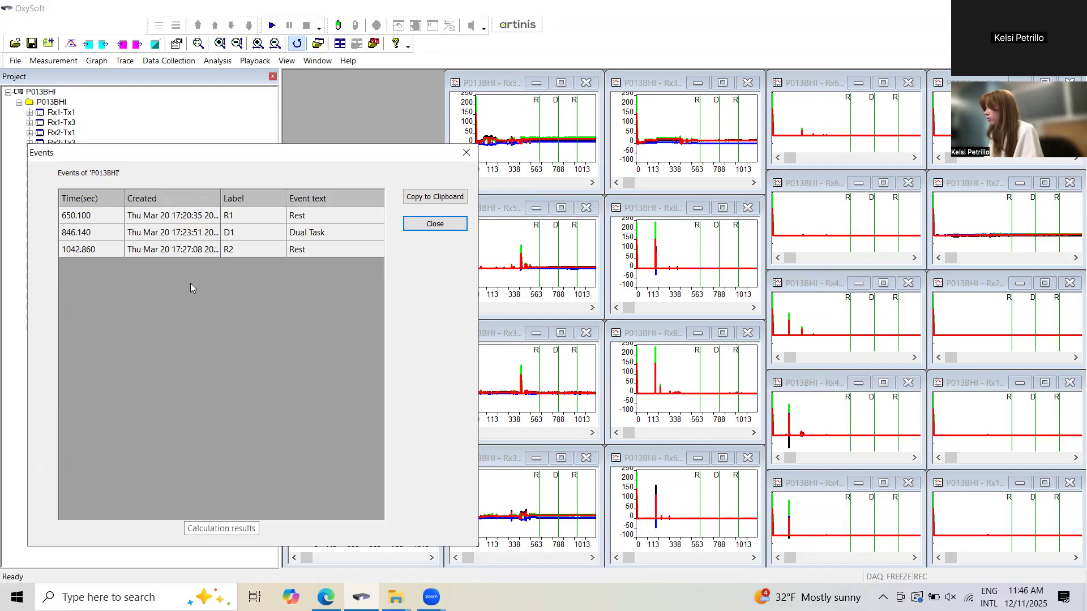
pyautogui.click(434, 224)
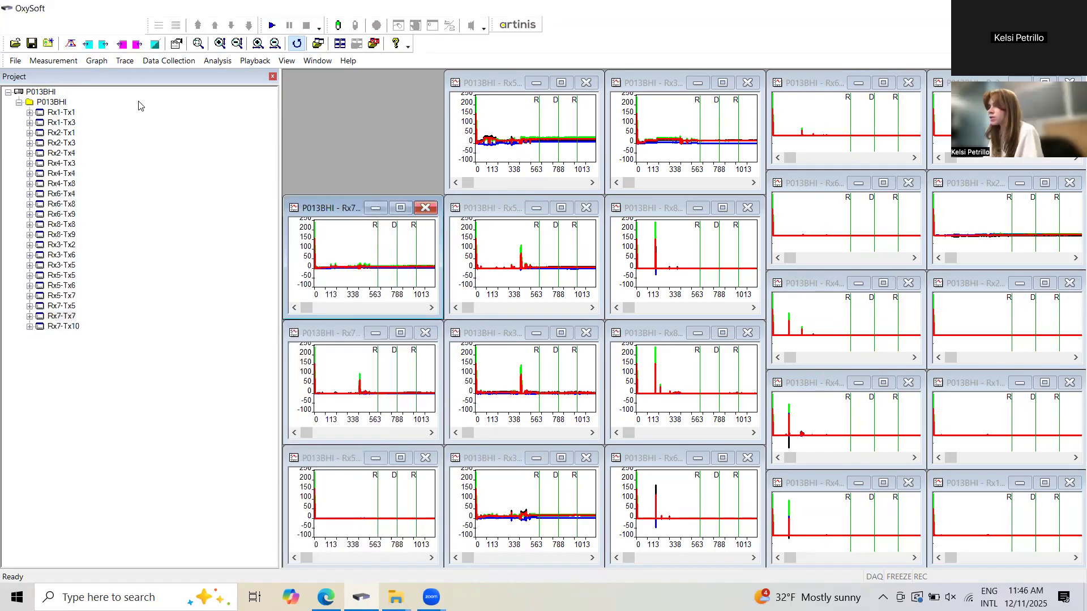
# Begin exporting the P013BHI measurement with .oxy4 file as the export type.
pyautogui.click(65, 66)
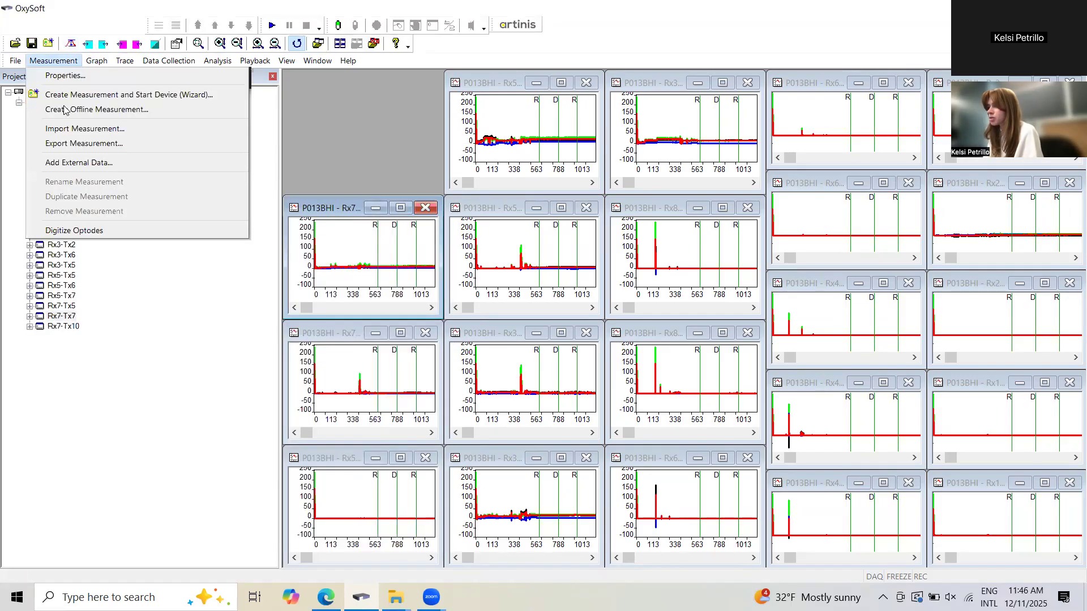
pyautogui.click(84, 149)
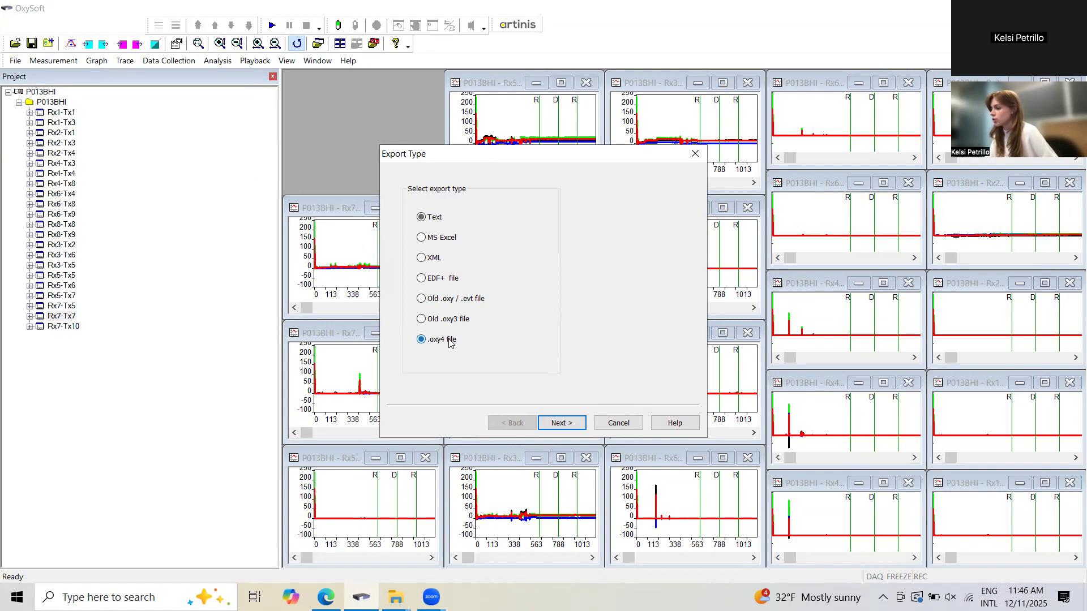
pyautogui.click(578, 425)
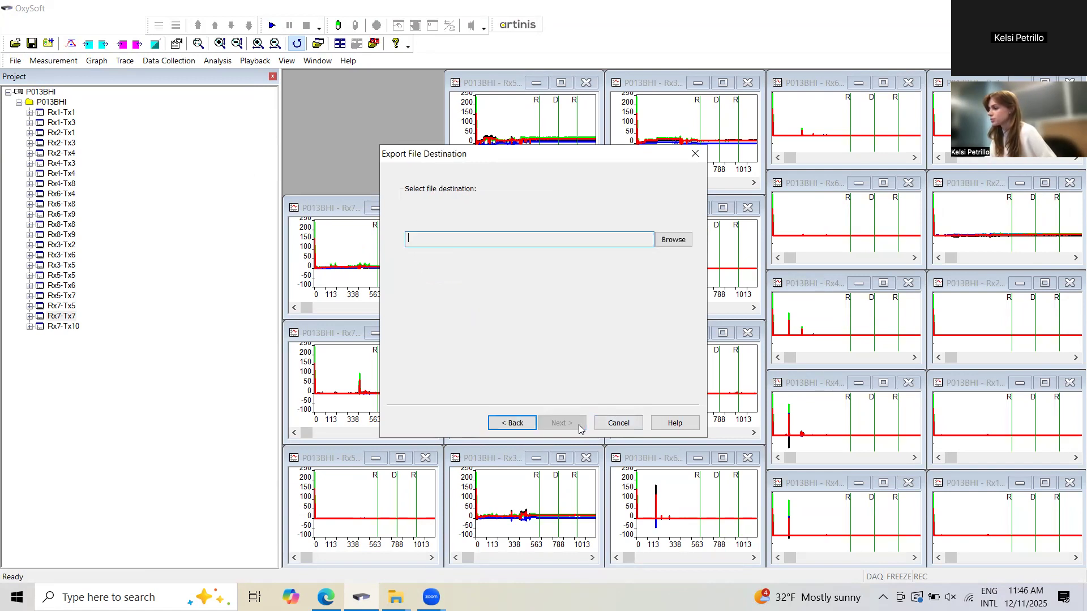
# Set the export destination to a file named P013 in the Trimmed_OXY4_RD folder.
pyautogui.click(684, 241)
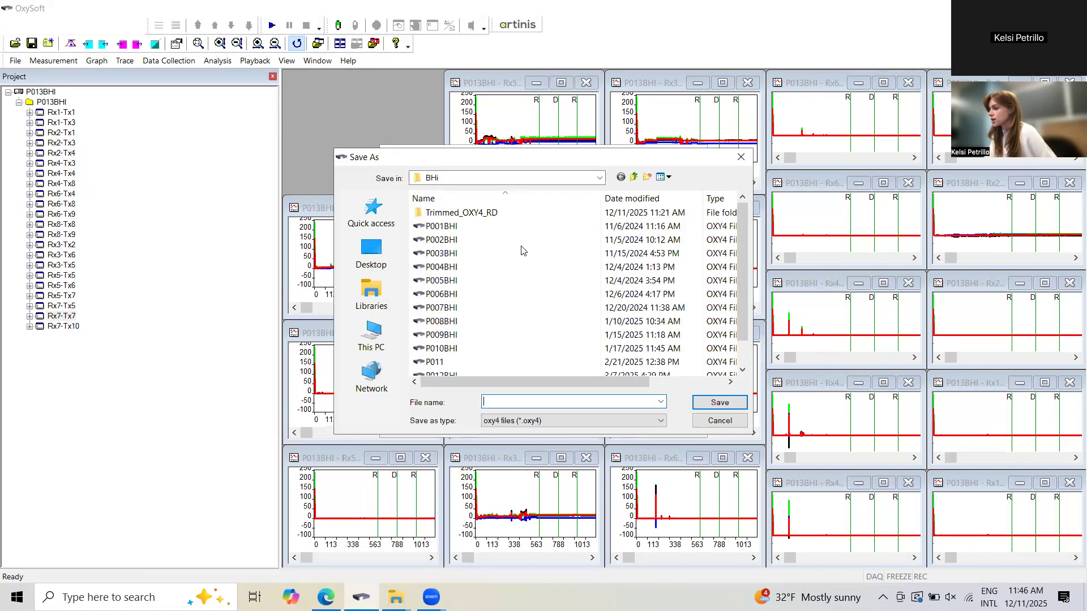
pyautogui.doubleClick(467, 214)
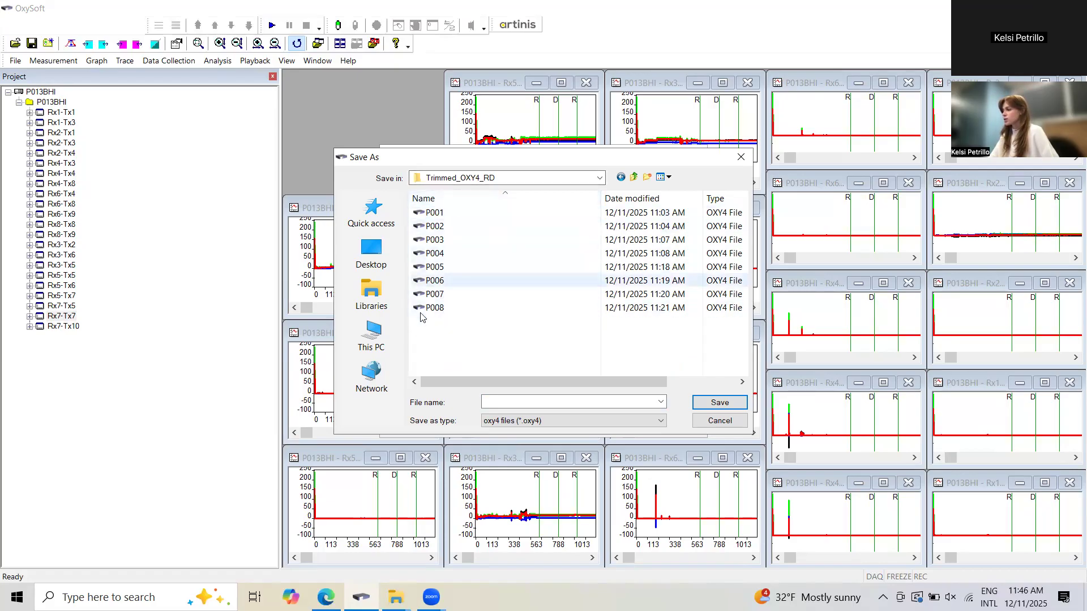
pyautogui.click(537, 403)
pyautogui.write('P013')
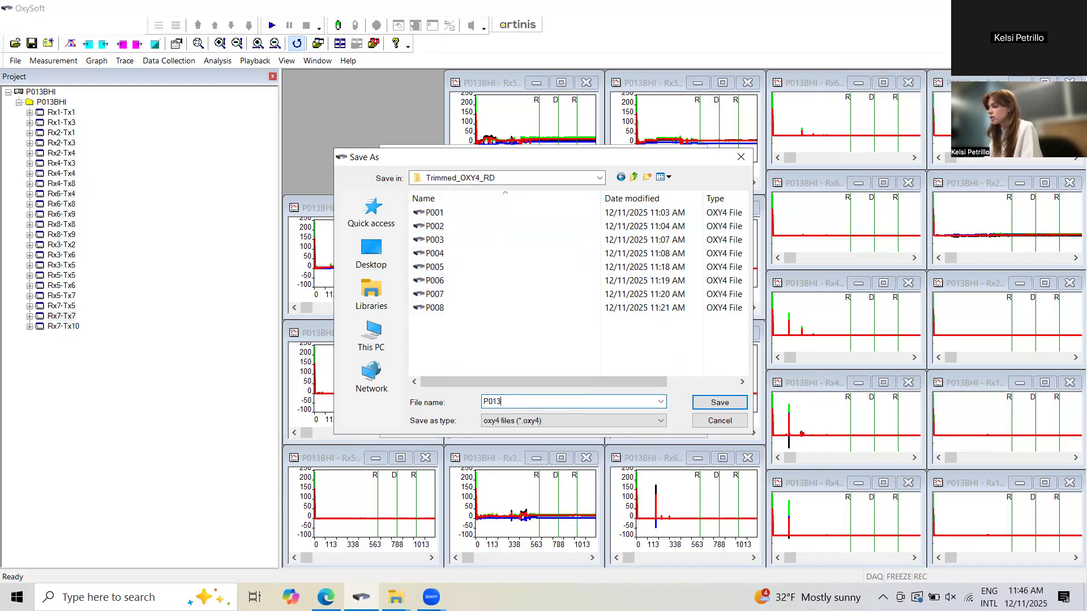
pyautogui.press('Return')
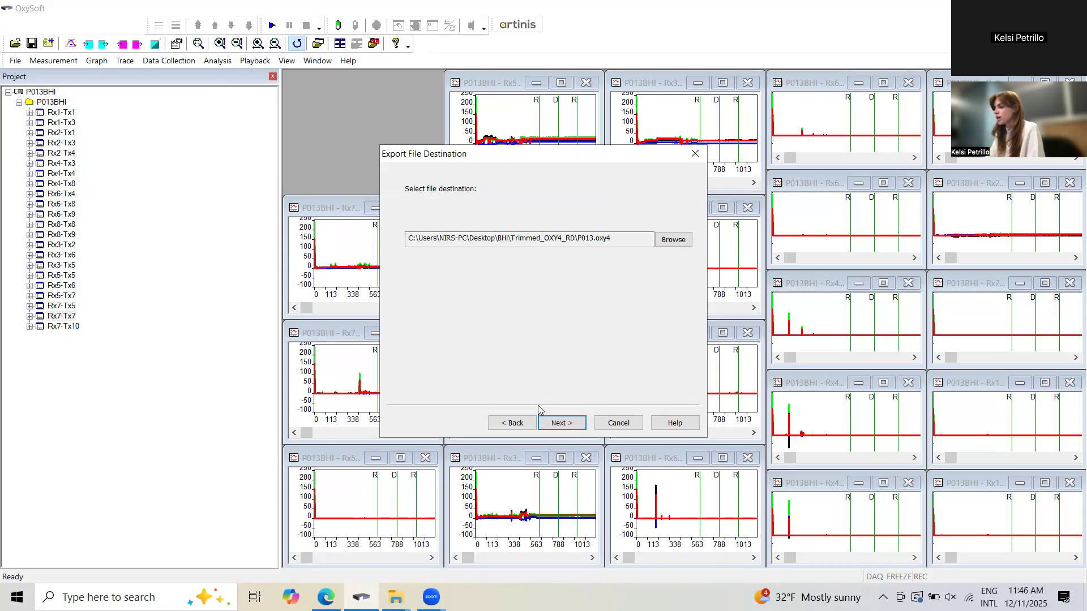
pyautogui.press('Return')
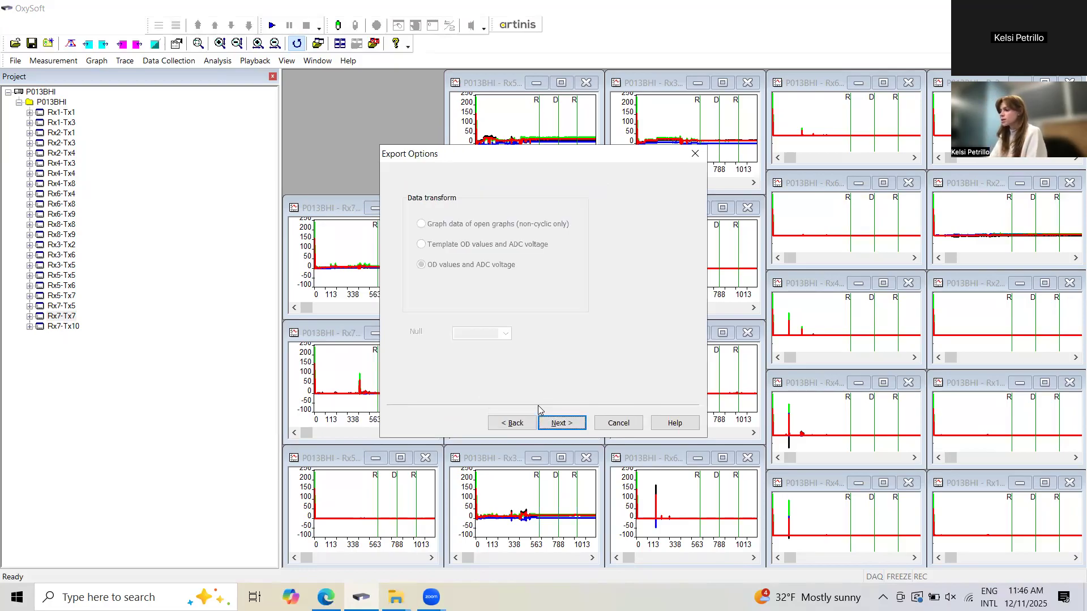
# Limit the export time span to 650.1 through 1042.86 seconds and run the export.
pyautogui.click(552, 417)
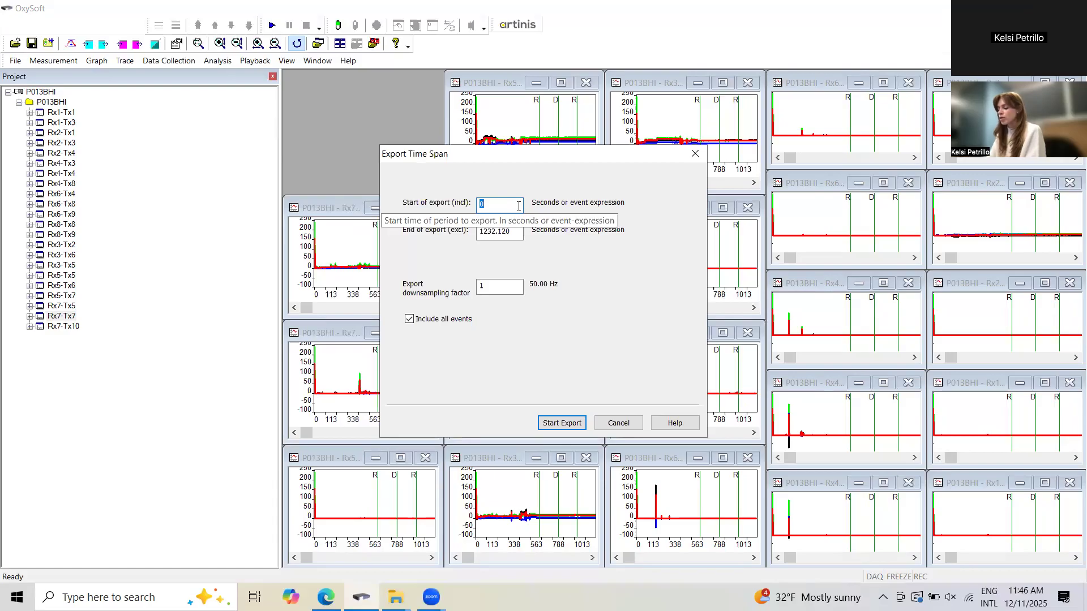
pyautogui.write('650,1')
pyautogui.press('Tab')
pyautogui.press('BackSpace')
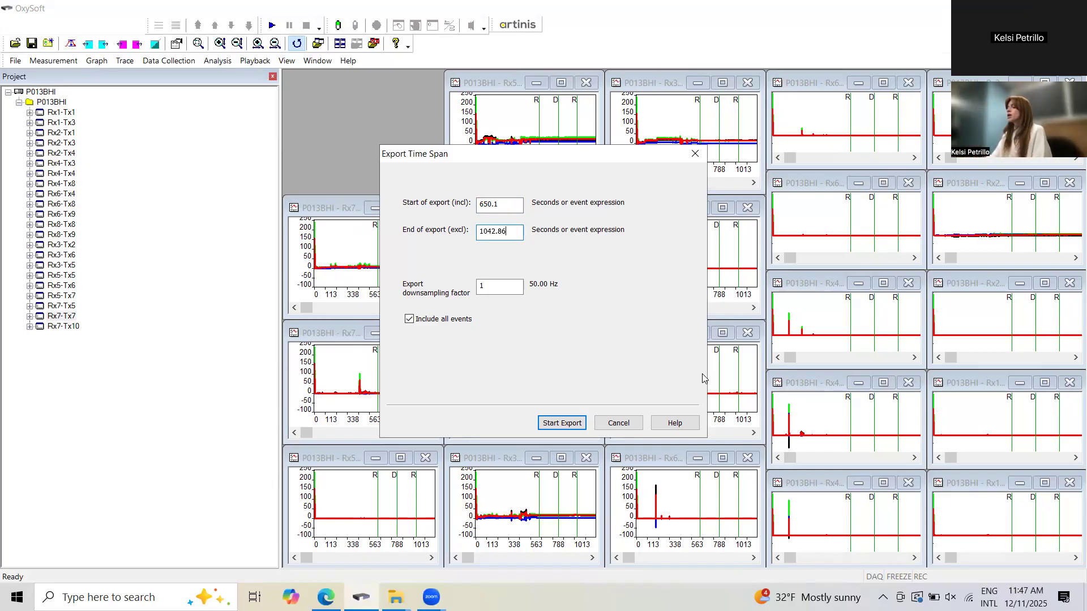
pyautogui.click(562, 423)
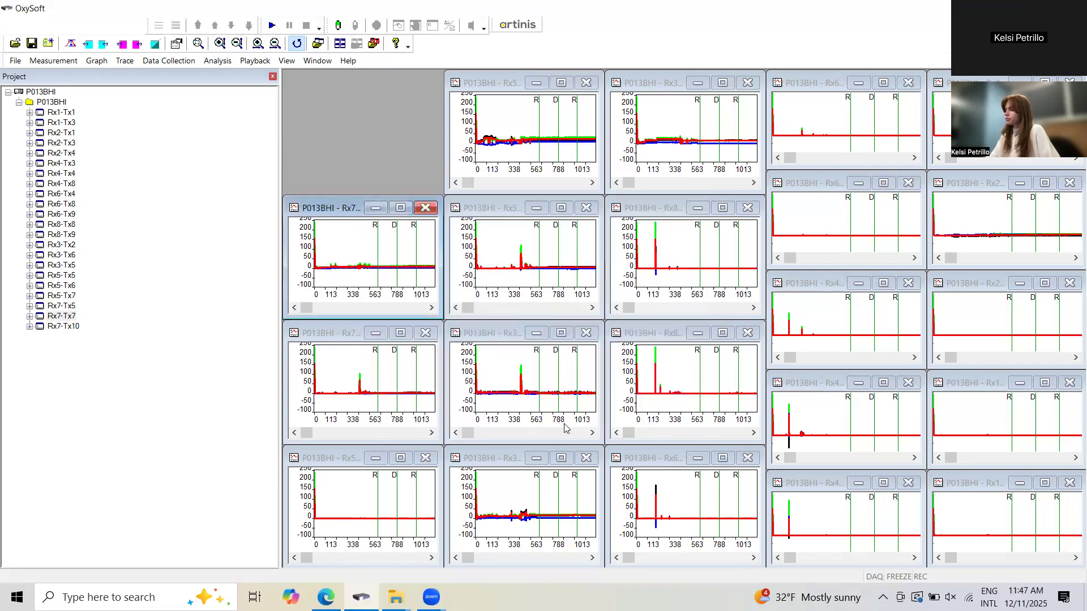
# Check the Trimmed_OXY4_RD folder in File Explorer for the exported P013 file and return to OxySoft.
pyautogui.click(395, 597)
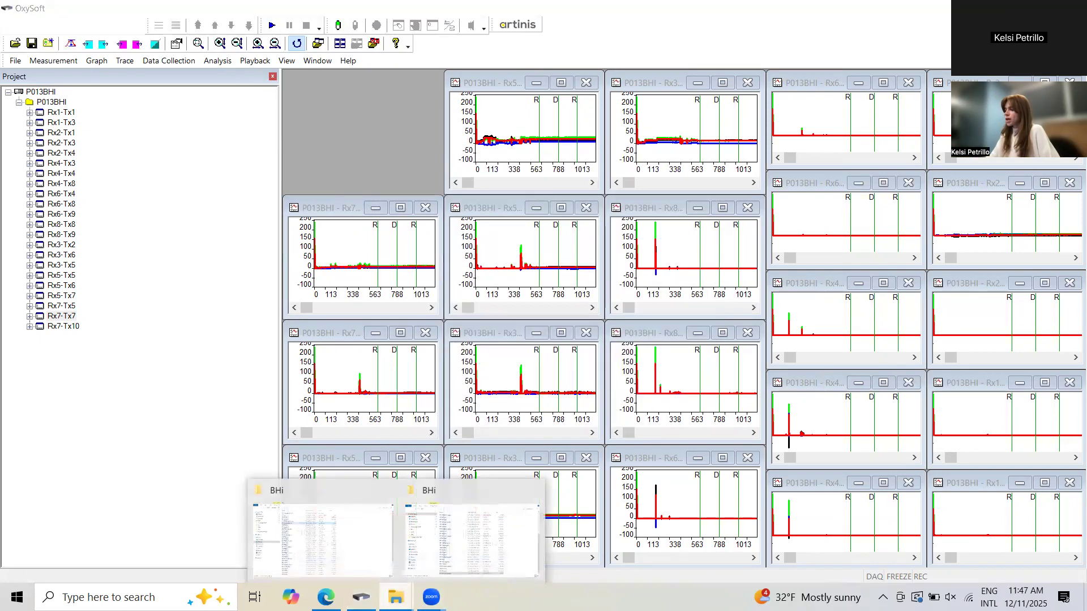
pyautogui.click(463, 538)
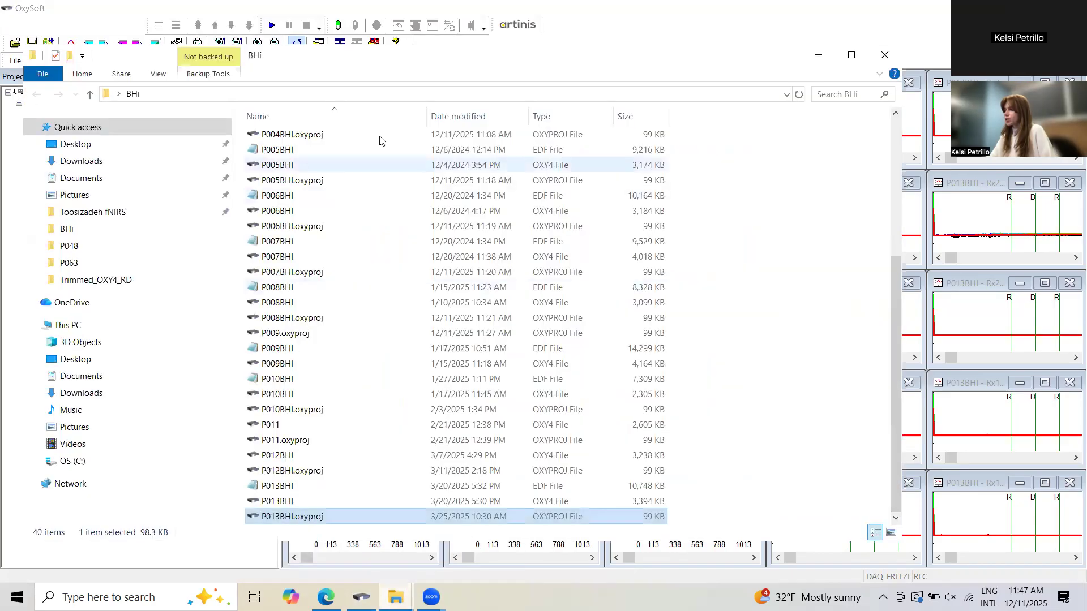
pyautogui.scroll(5, 377, 142)
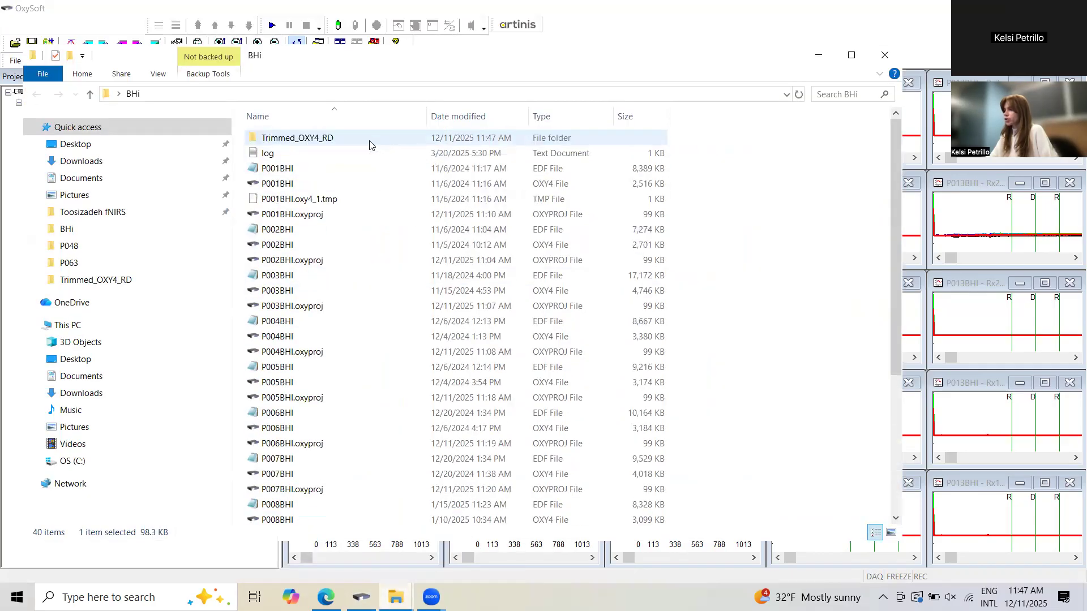
pyautogui.doubleClick(369, 141)
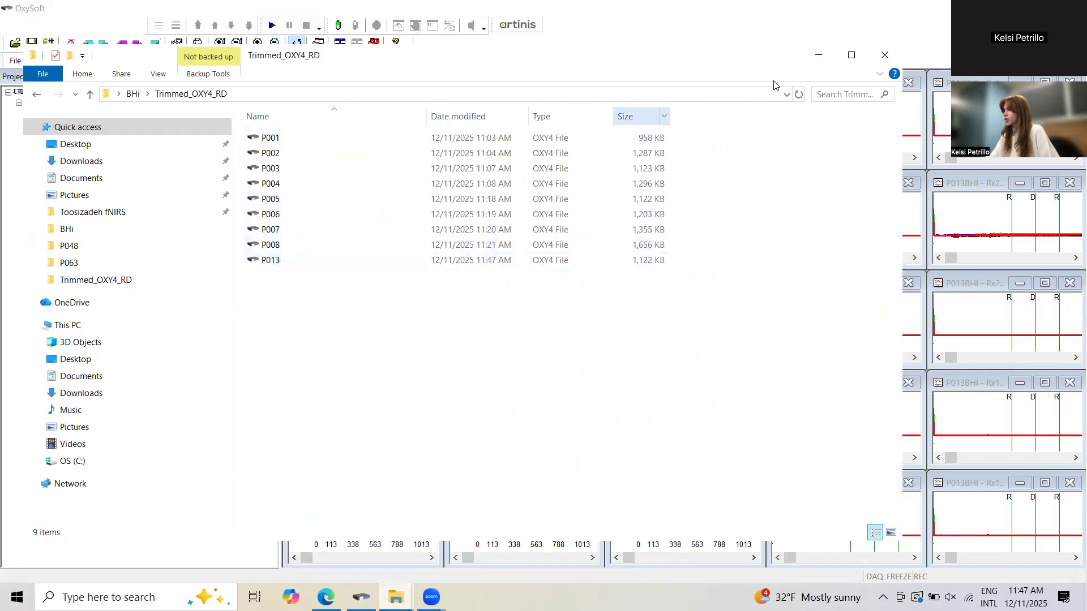
pyautogui.click(818, 56)
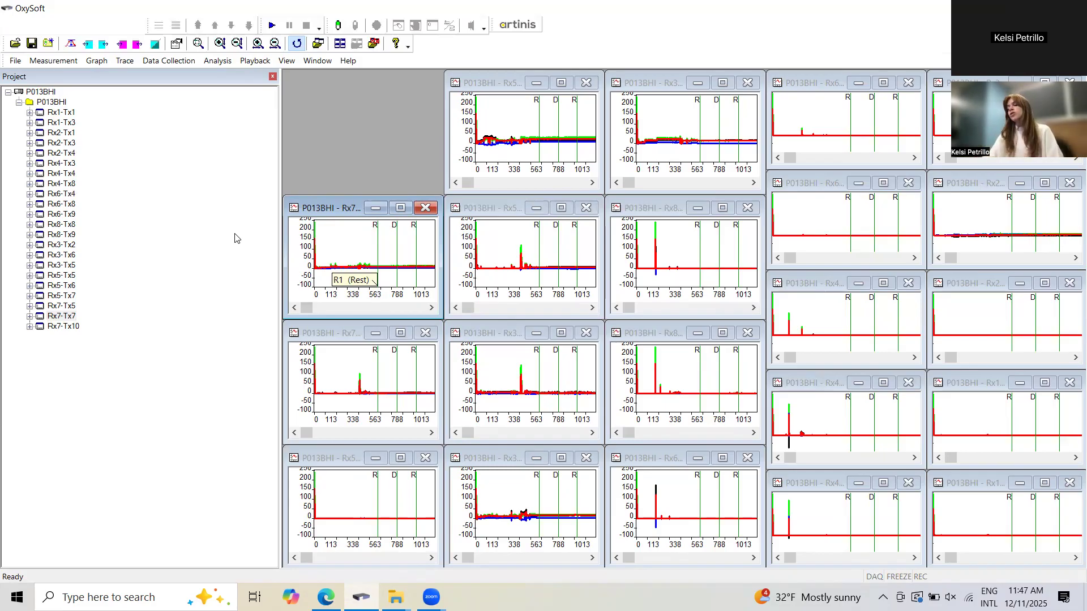
# Look through the measurement and project files in the BHi folder and return to OxySoft.
pyautogui.click(396, 594)
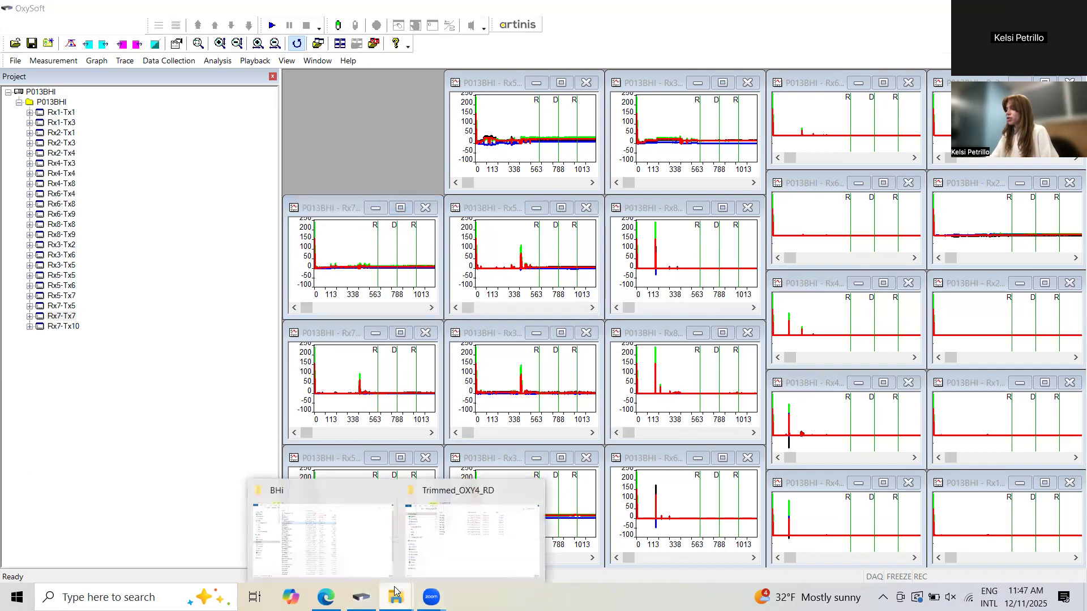
pyautogui.click(356, 552)
pyautogui.scroll(-3, 346, 373)
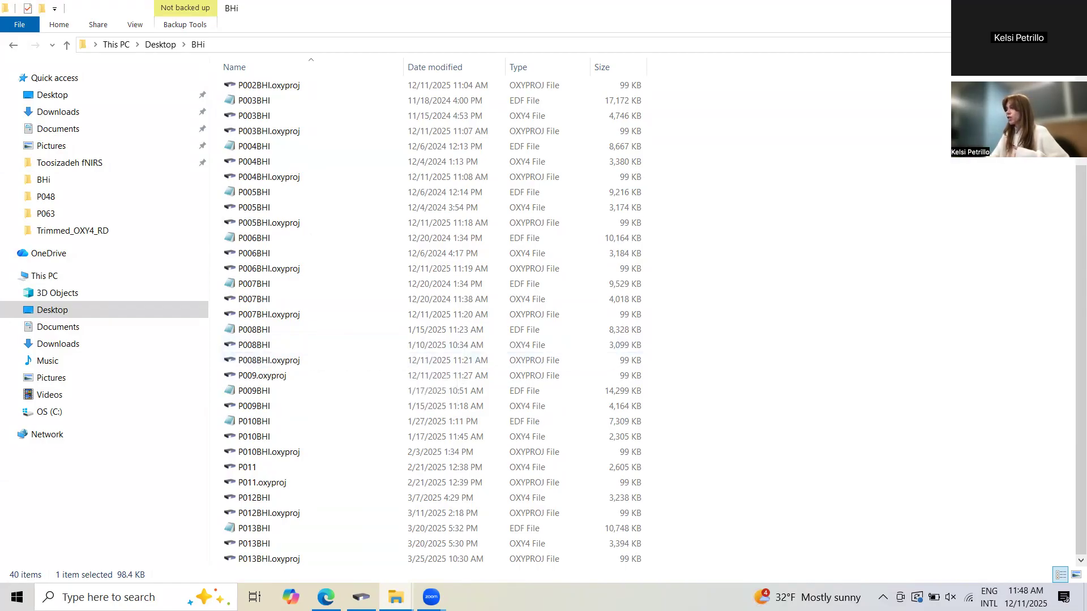
pyautogui.click(1005, 9)
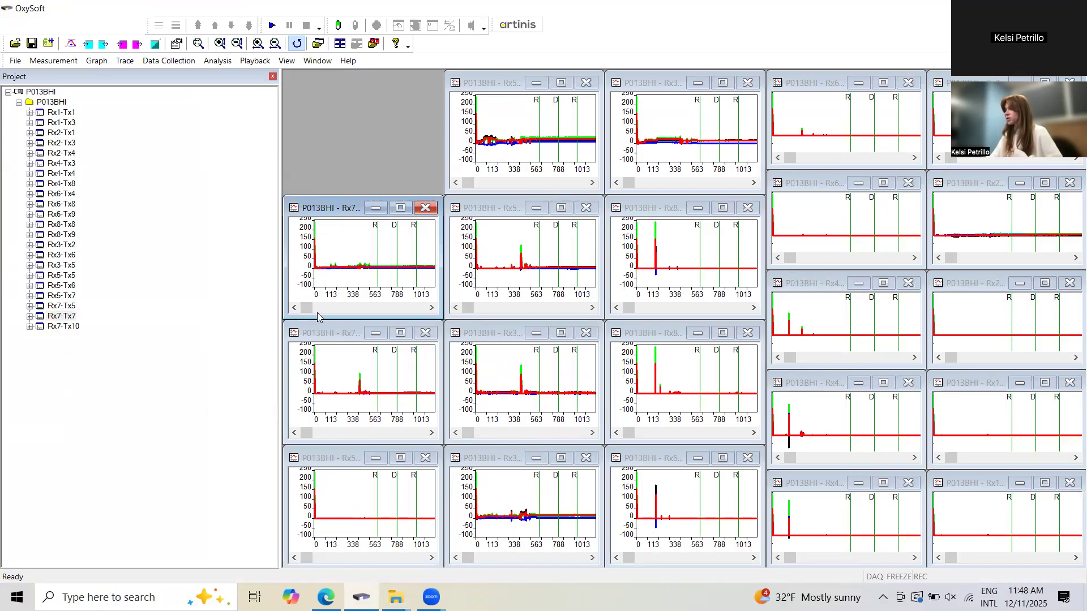
# Create an offline measurement without copying predefined settings and name it P013_New.
pyautogui.click(57, 63)
pyautogui.click(57, 62)
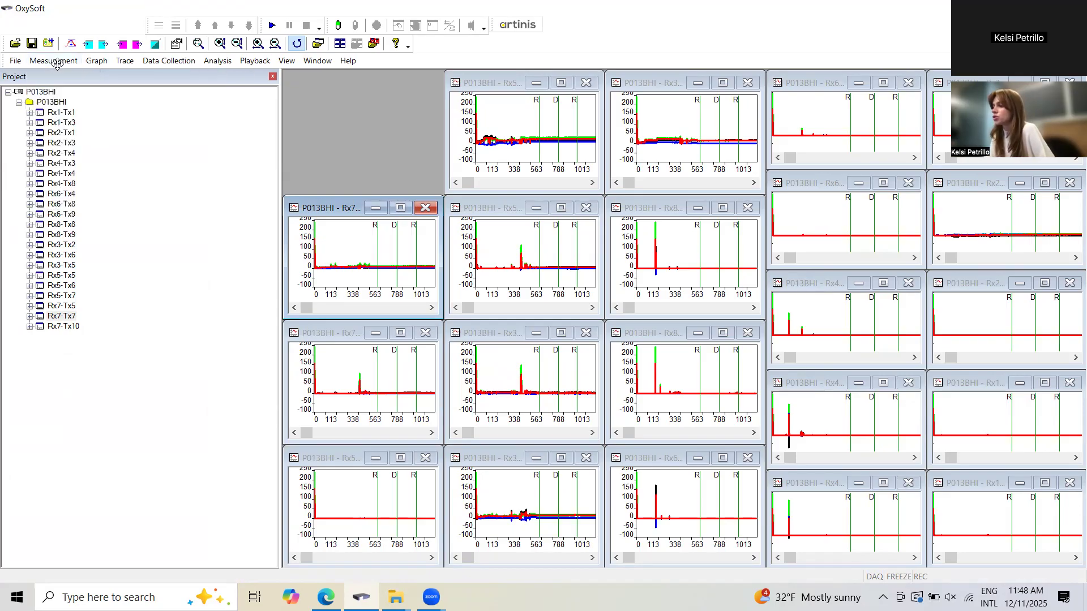
pyautogui.click(56, 62)
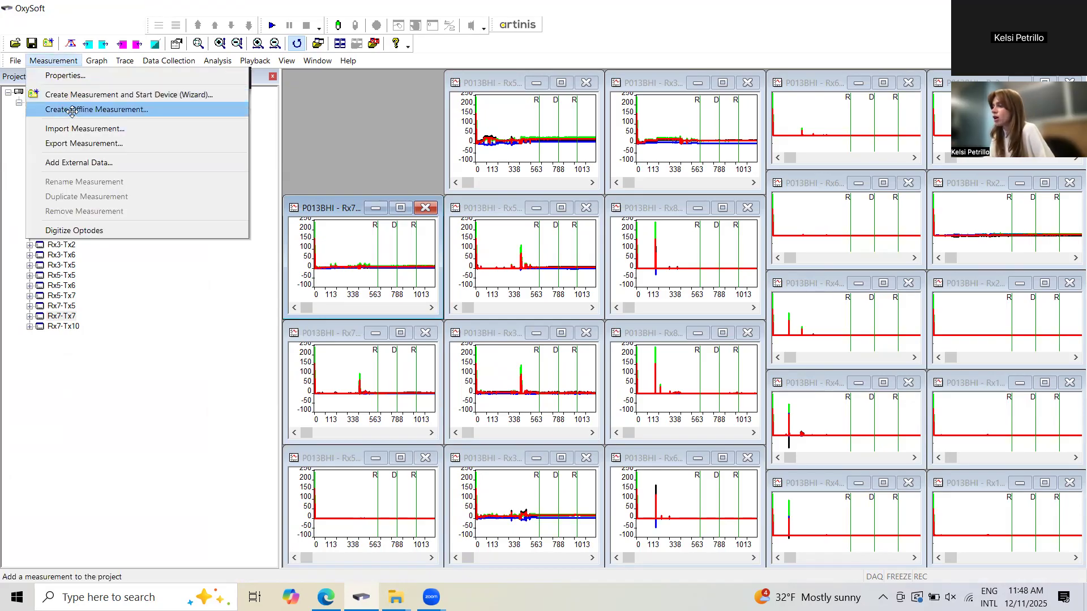
pyautogui.click(72, 111)
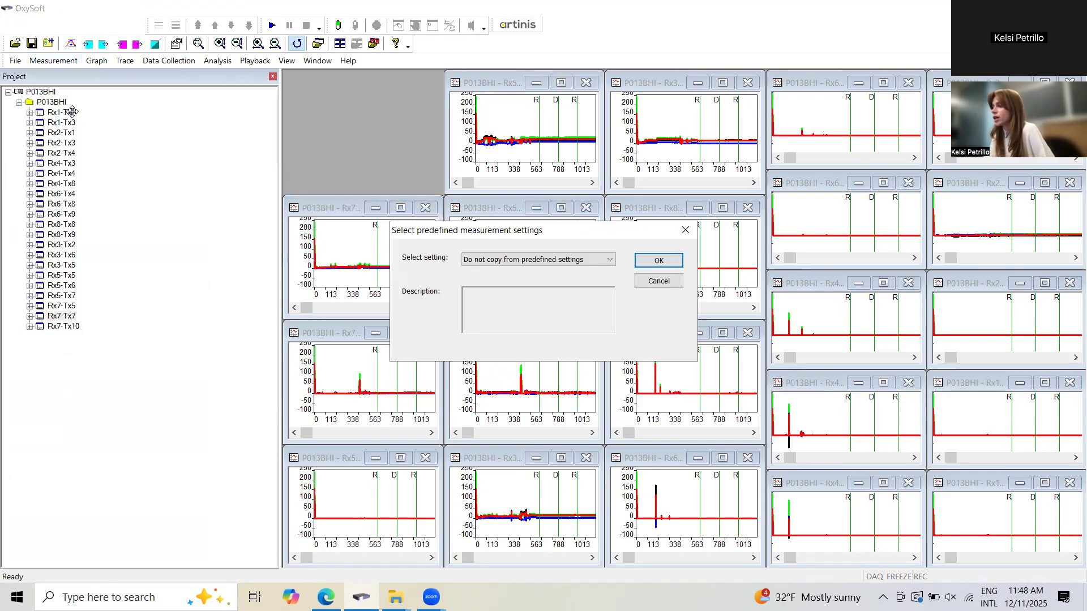
pyautogui.click(655, 263)
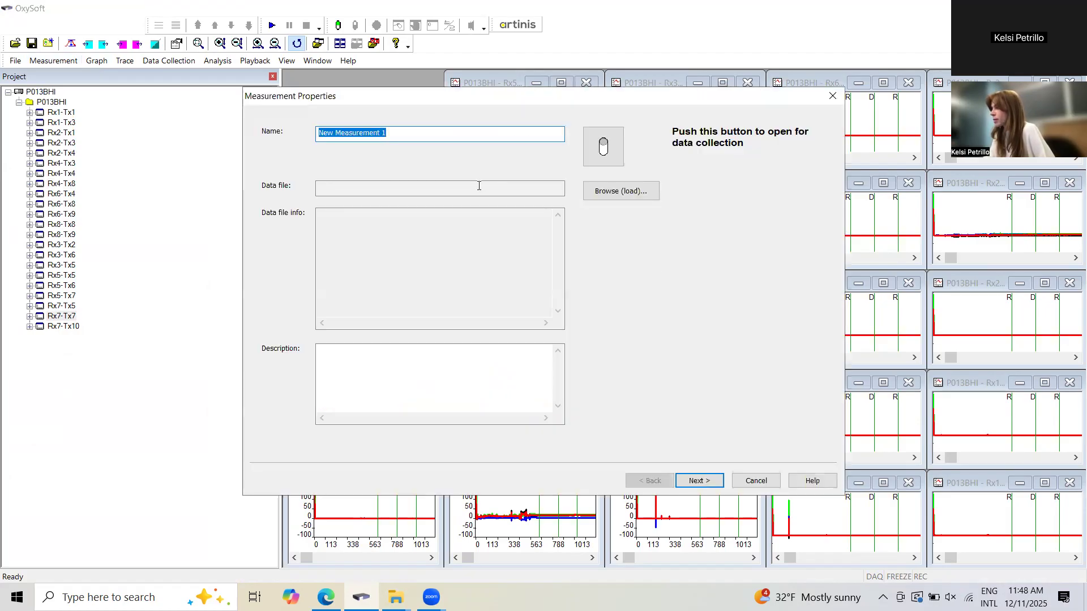
pyautogui.press('BackSpace')
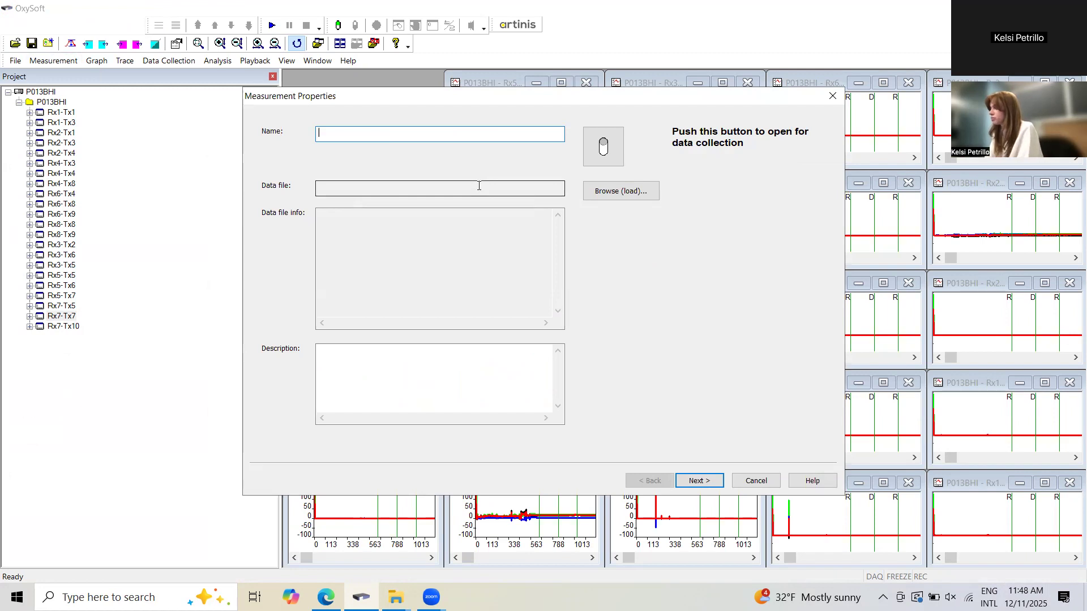
pyautogui.write('P013')
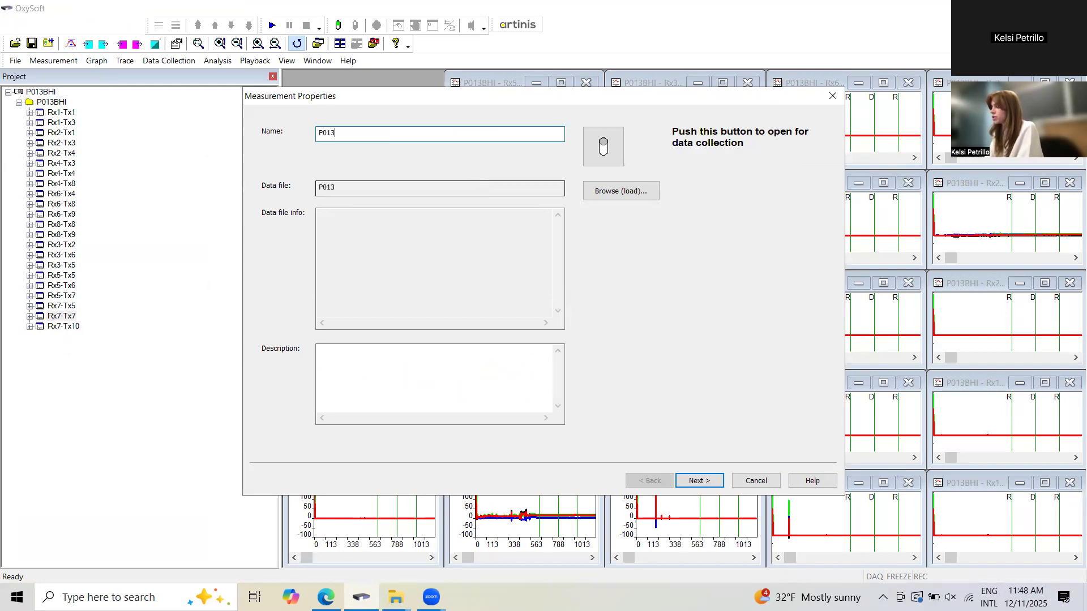
pyautogui.write('_New')
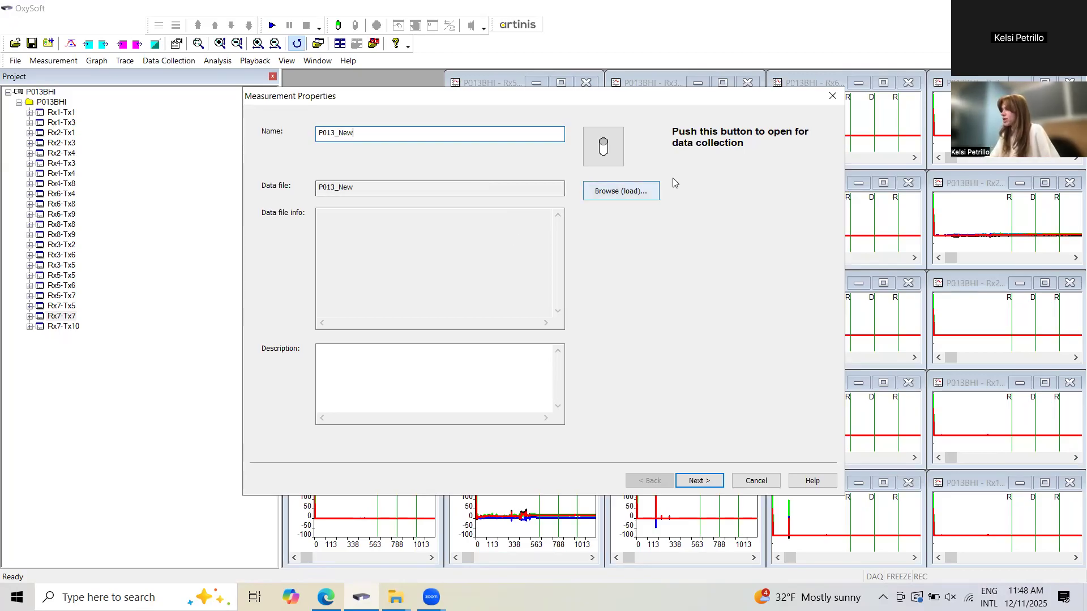
# Load the P013BHI data file from the BHi folder into the measurement and review its data file info.
pyautogui.click(619, 193)
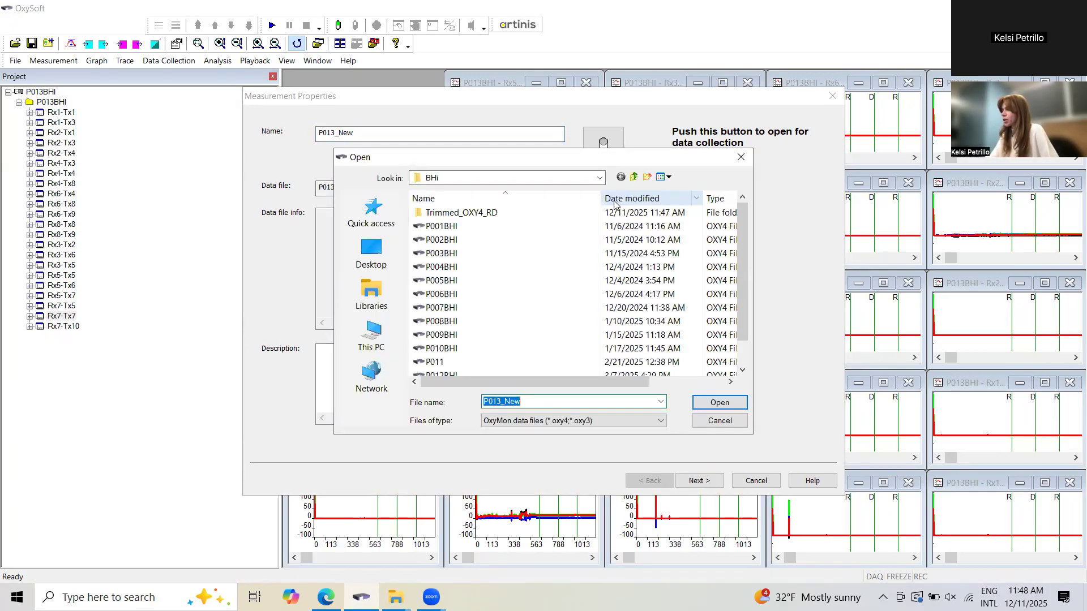
pyautogui.scroll(-1, 591, 346)
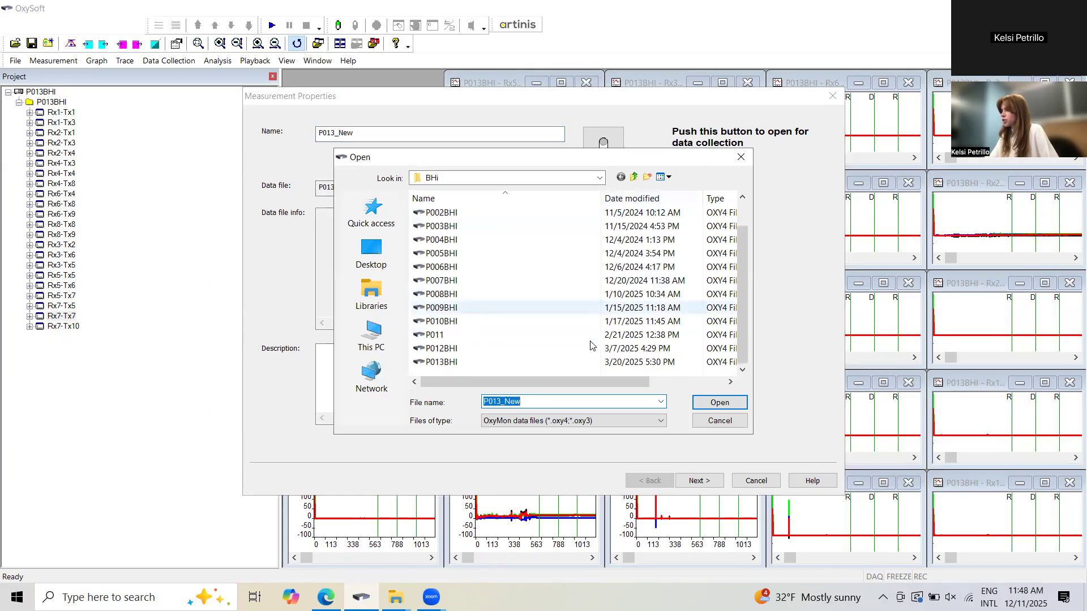
pyautogui.click(568, 364)
pyautogui.click(723, 405)
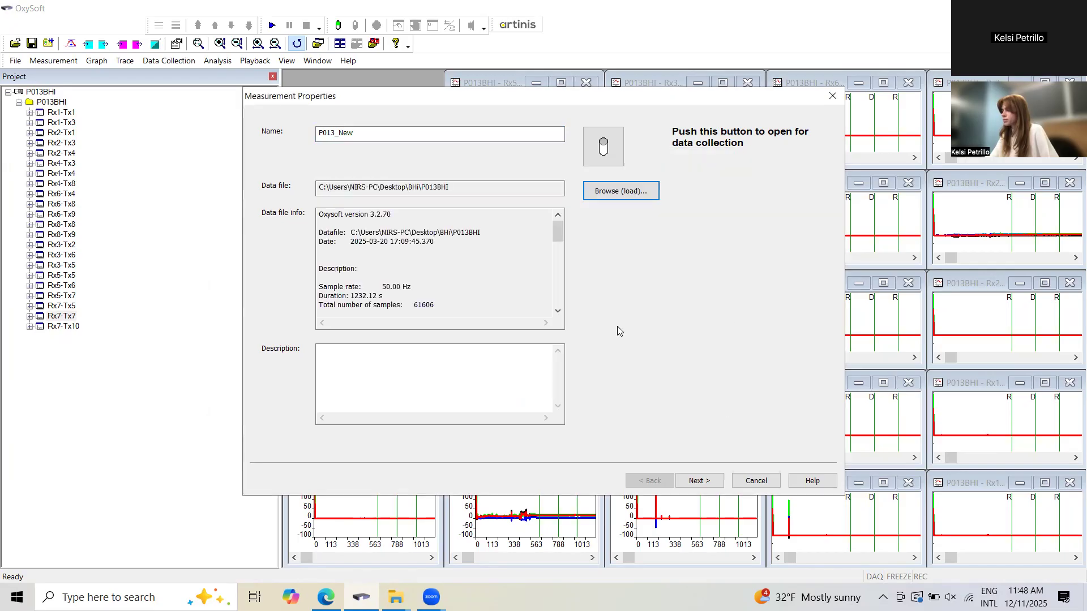
pyautogui.moveTo(558, 238); pyautogui.dragTo(558, 255)
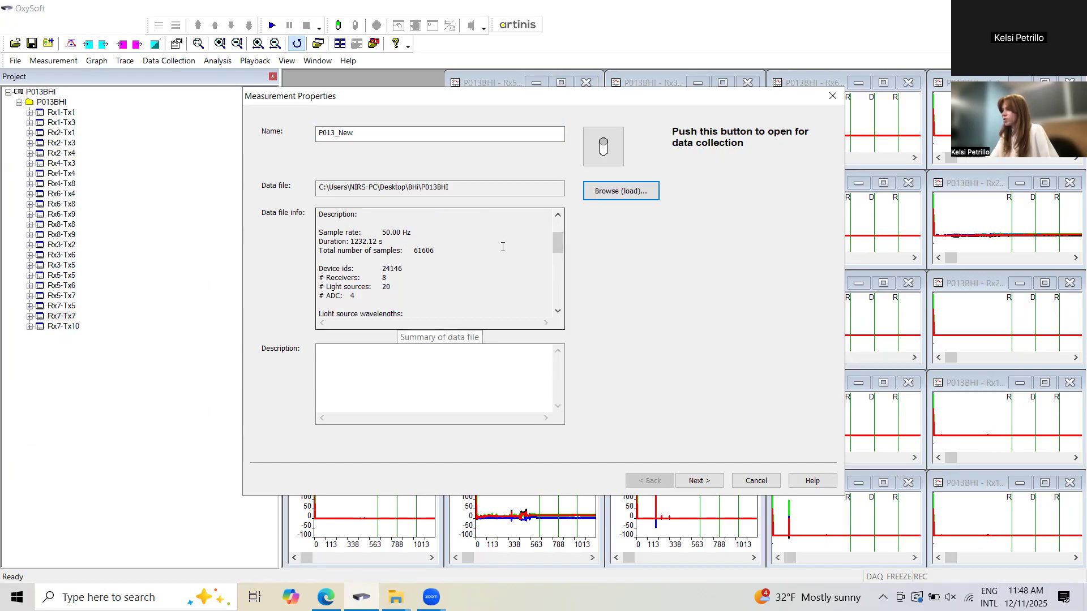
pyautogui.moveTo(559, 243)
pyautogui.mouseDown()
pyautogui.moveTo(559, 291)
pyautogui.moveTo(558, 231)
pyautogui.mouseUp()
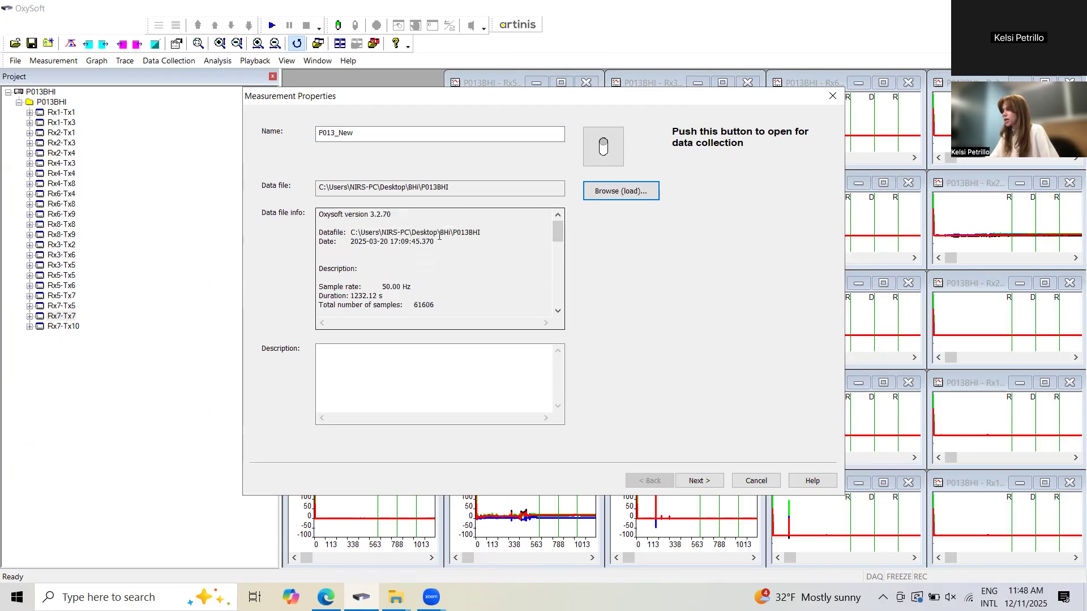
# Set the DPF to 6.61 for both Group1 and Group2 of the optode template.
pyautogui.click(700, 488)
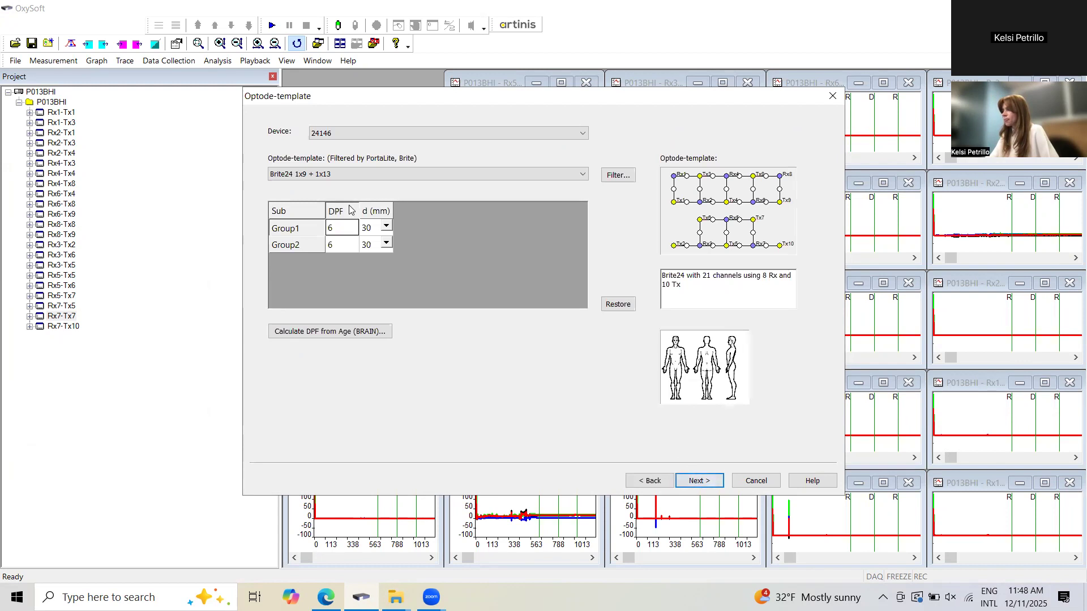
pyautogui.click(343, 229)
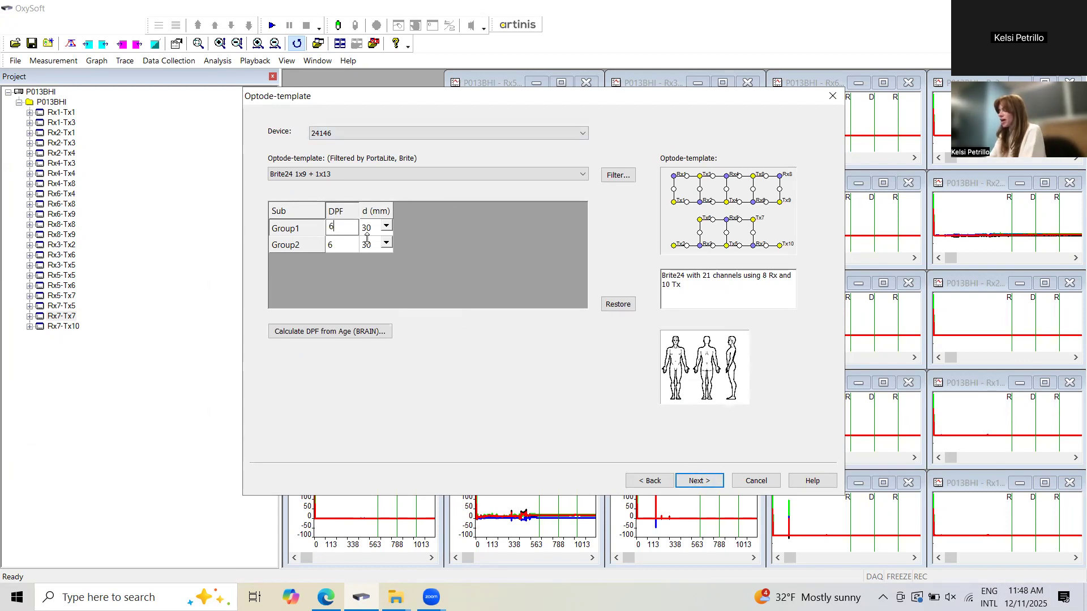
pyautogui.write('.6')
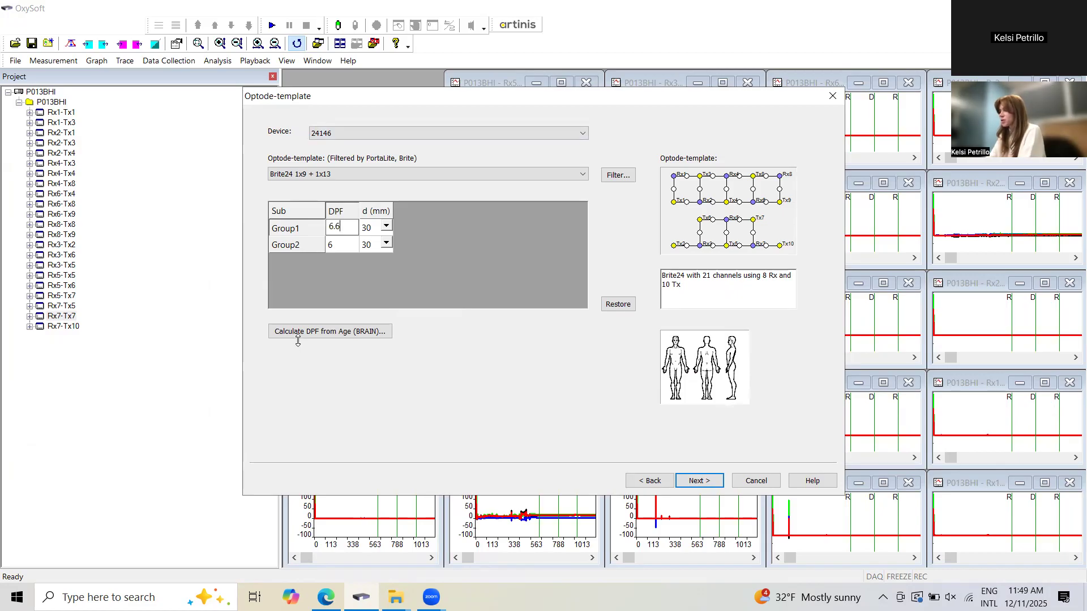
pyautogui.write('1')
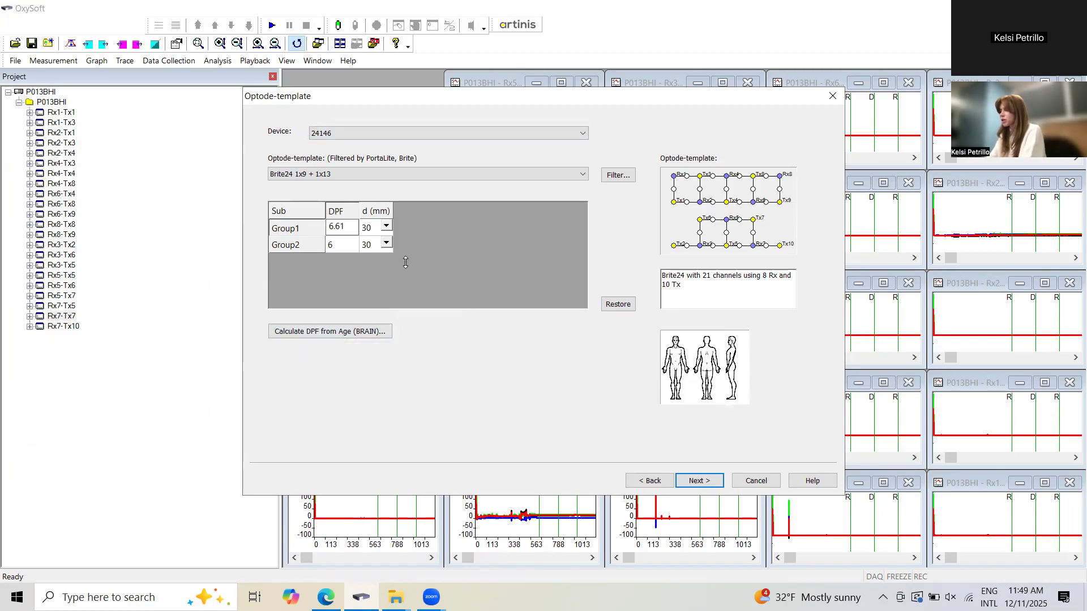
pyautogui.click(348, 245)
pyautogui.write('.61')
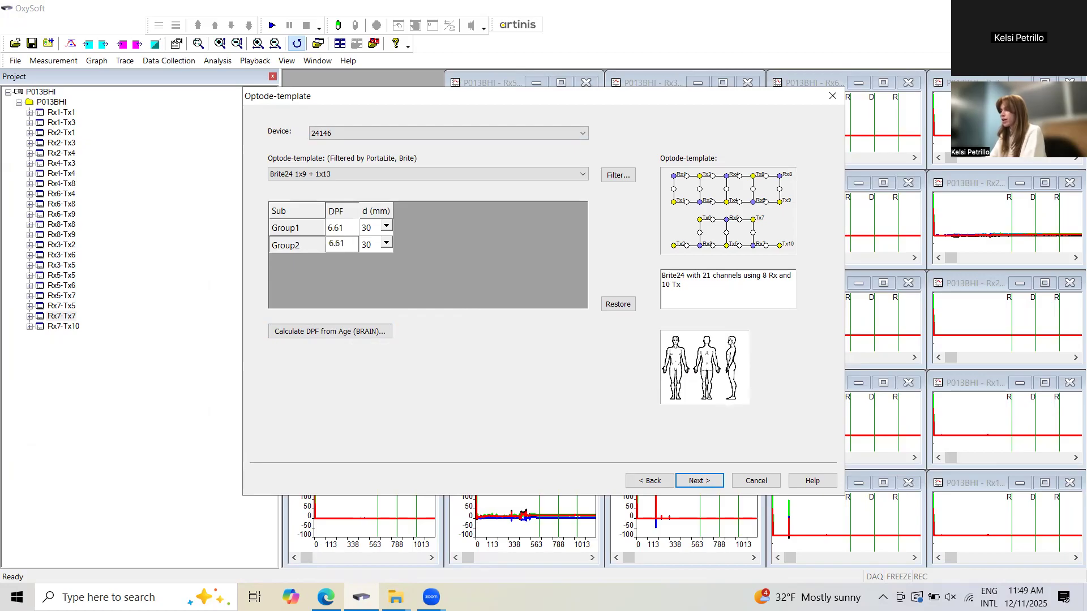
# Calculate the brain DPF for age 50, then finish creating the measurement with the existing light source to optode mapping.
pyautogui.click(370, 332)
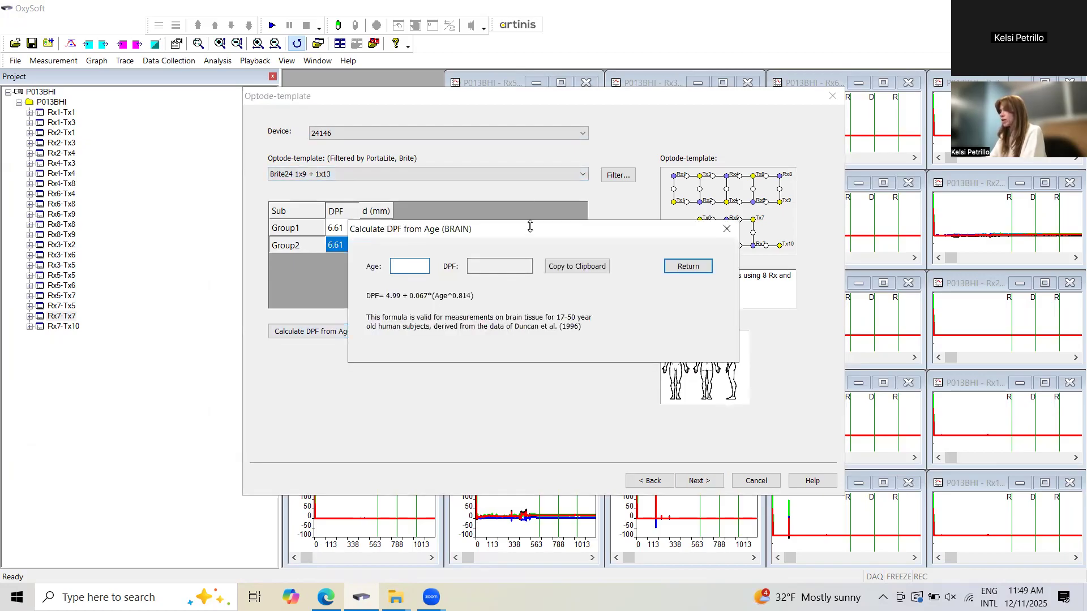
pyautogui.moveTo(530, 233); pyautogui.dragTo(531, 280)
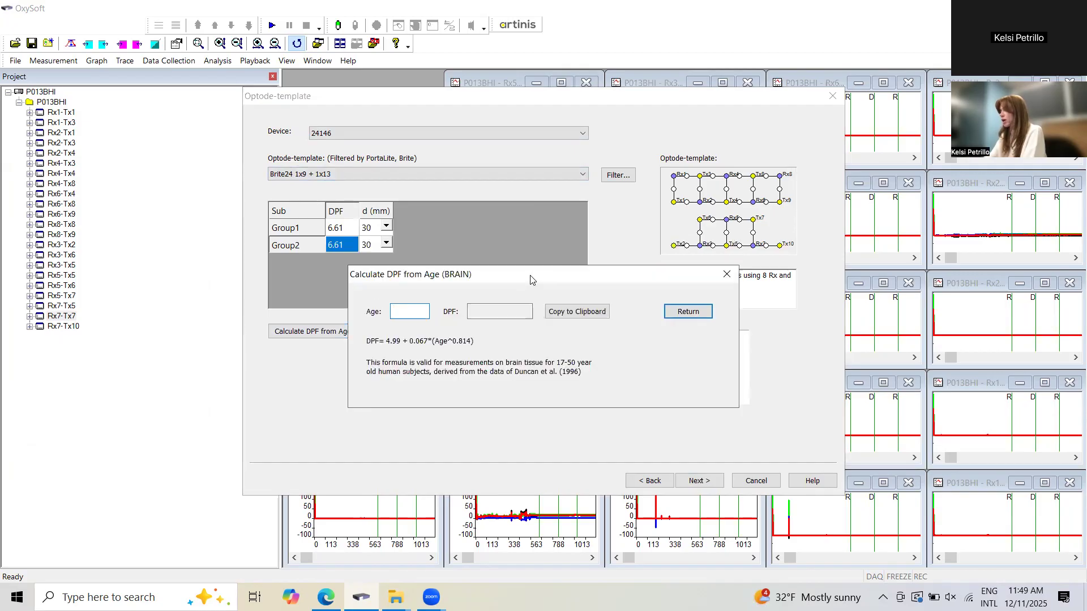
pyautogui.write('50')
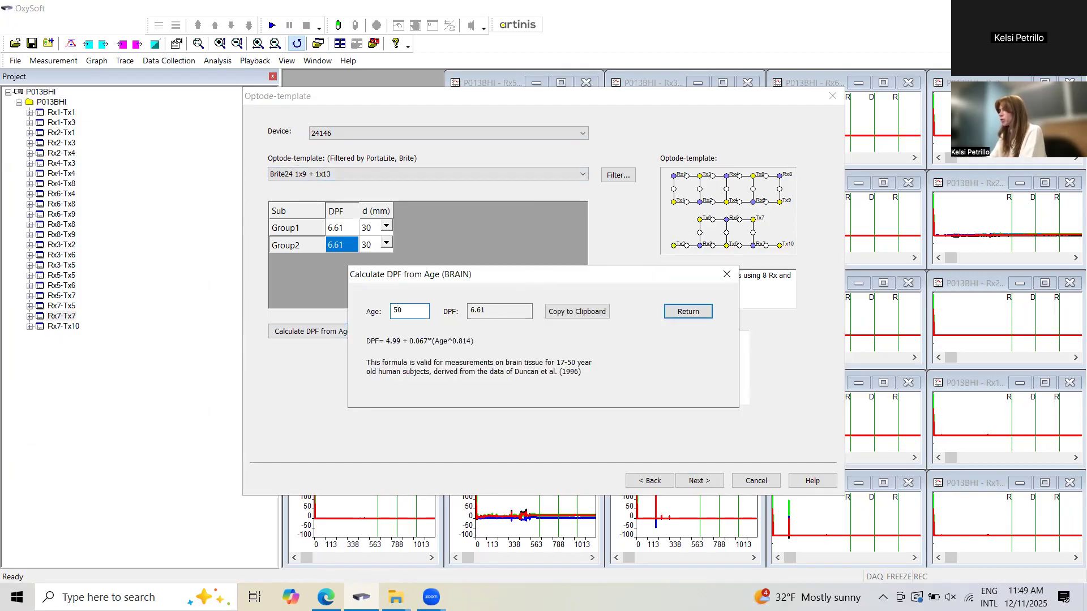
pyautogui.click(700, 312)
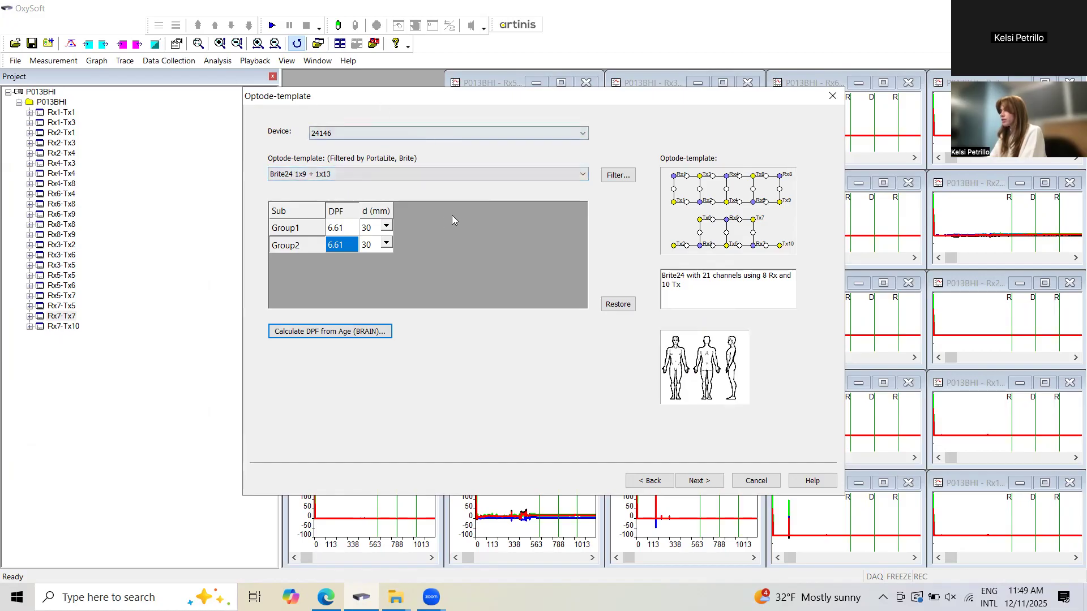
pyautogui.click(702, 482)
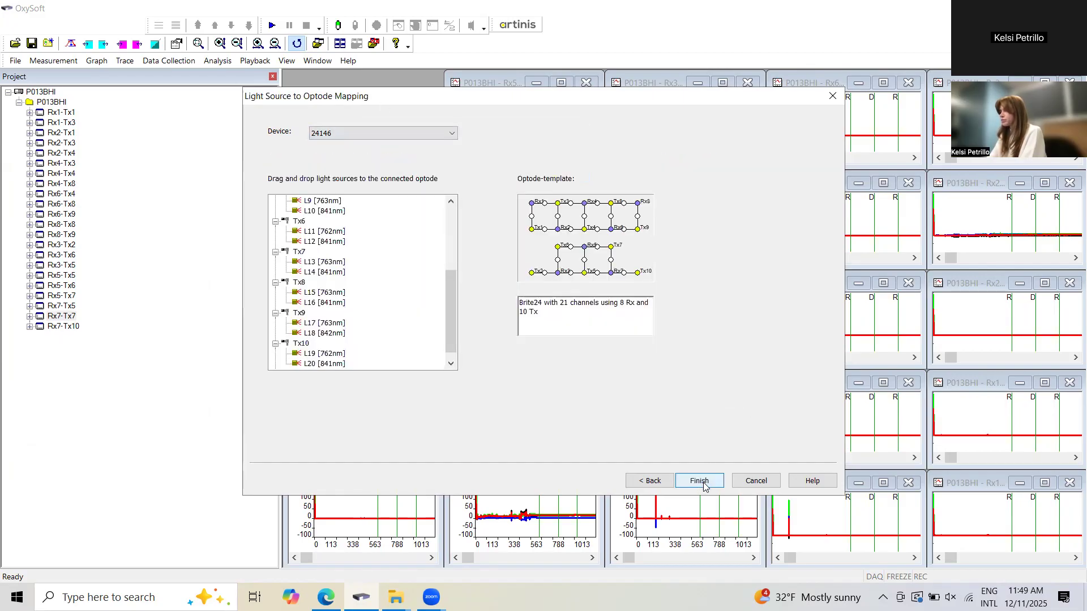
pyautogui.click(700, 482)
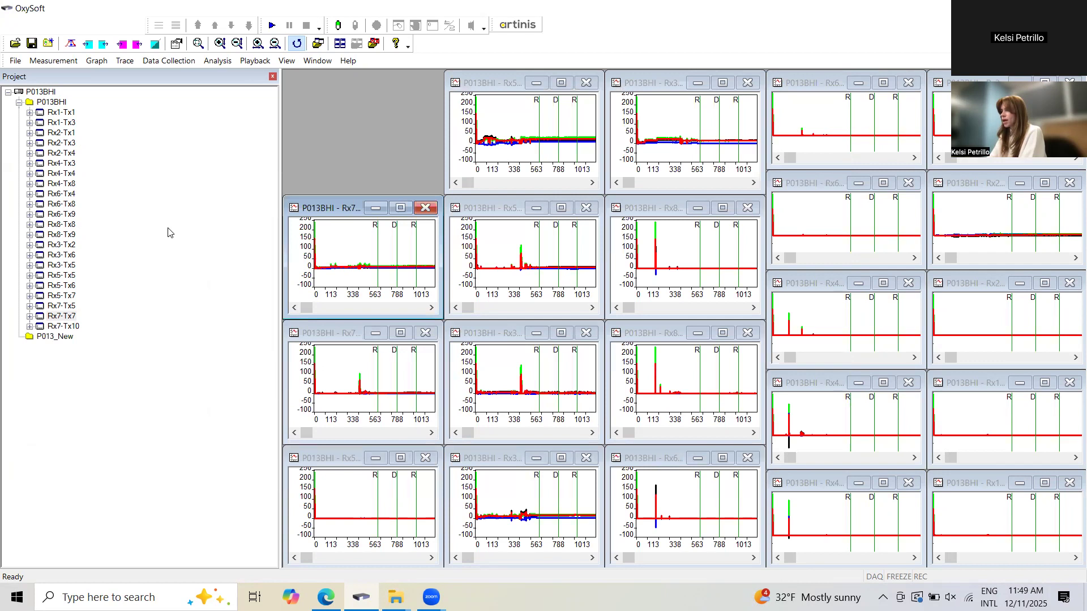
# Create all graphs for the P013_New measurement with the O2Hb, HHb, tHb and HbDiff traces set to Single graph.
pyautogui.click(64, 337)
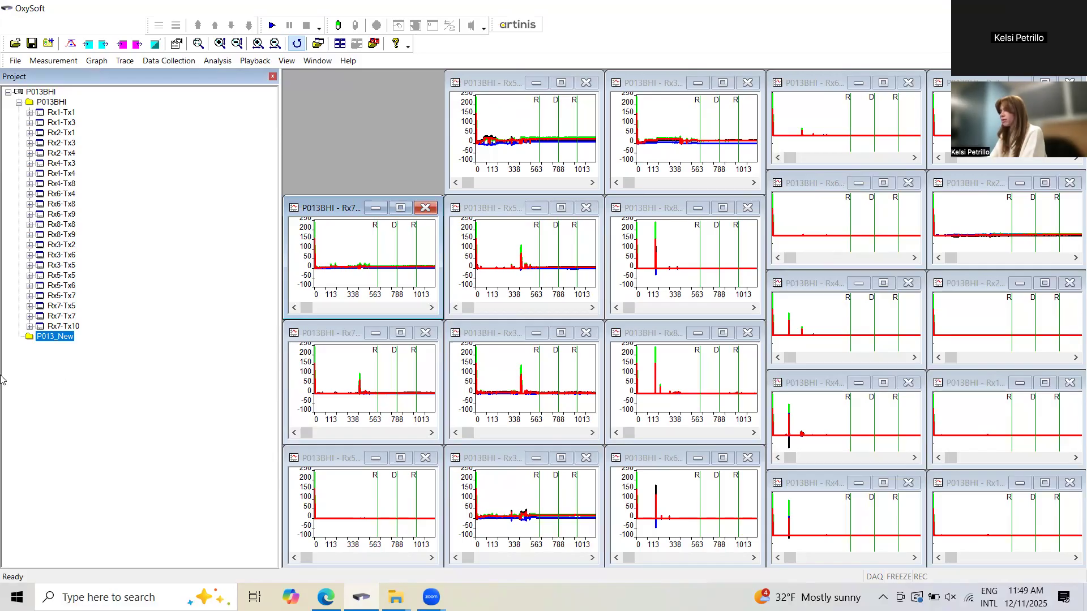
pyautogui.rightClick(56, 339)
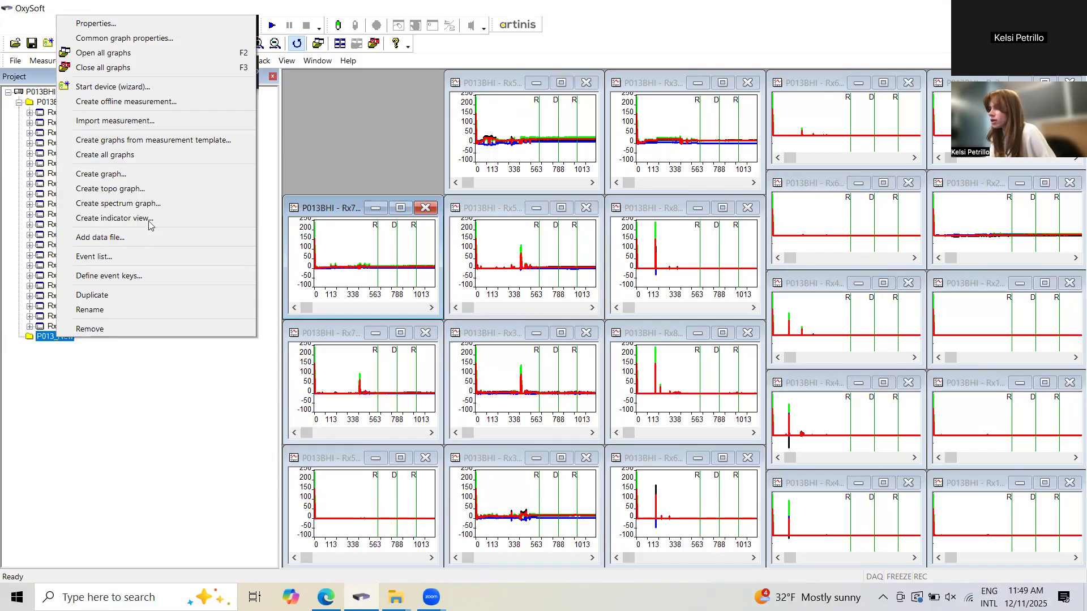
pyautogui.click(137, 158)
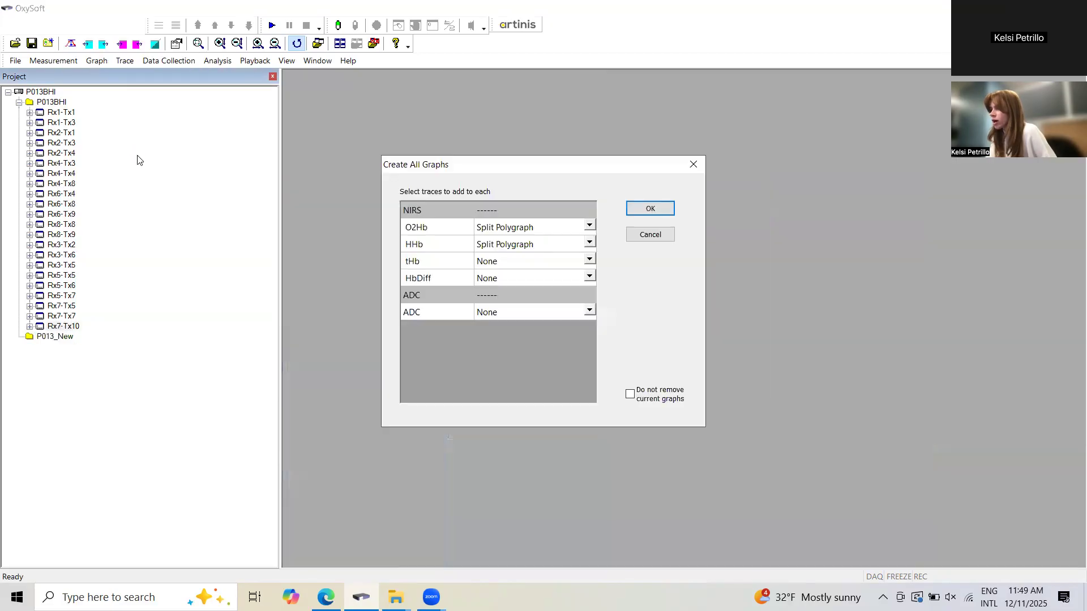
pyautogui.click(590, 228)
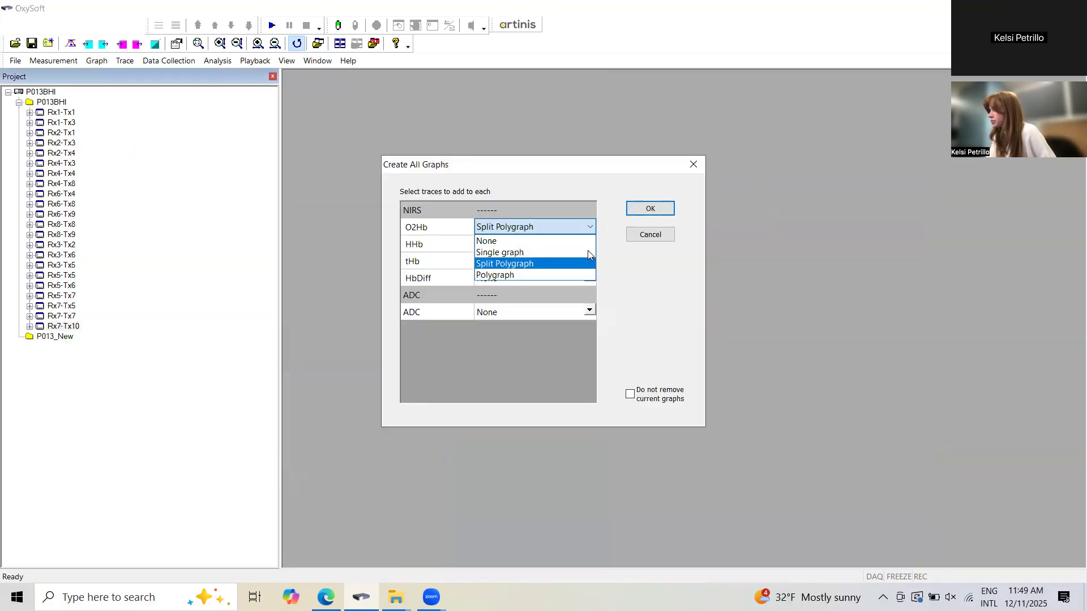
pyautogui.click(588, 253)
pyautogui.click(590, 244)
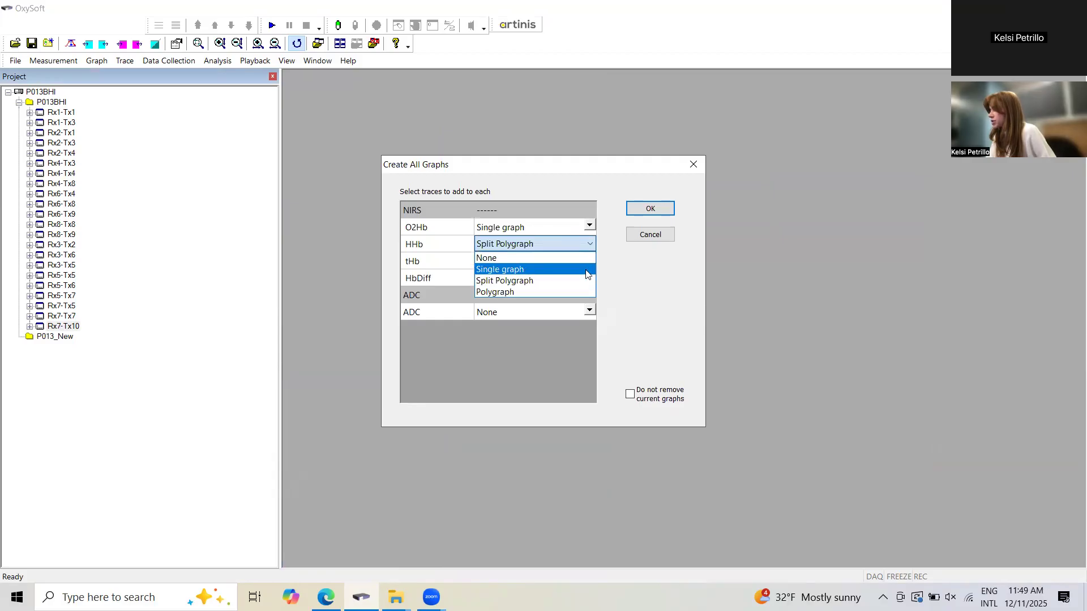
pyautogui.click(586, 269)
pyautogui.click(590, 261)
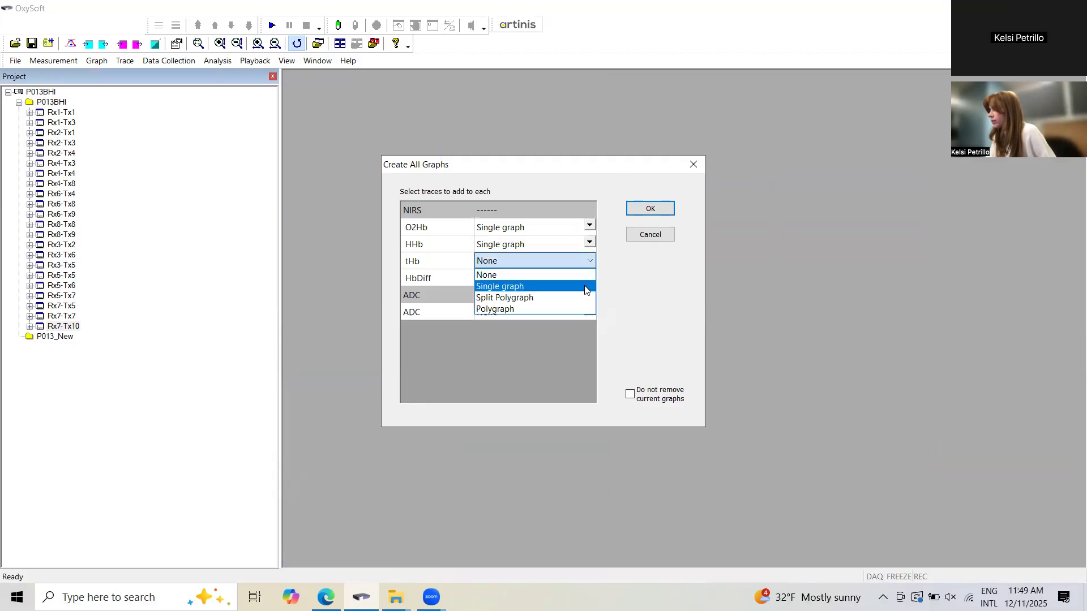
pyautogui.click(585, 286)
pyautogui.click(576, 276)
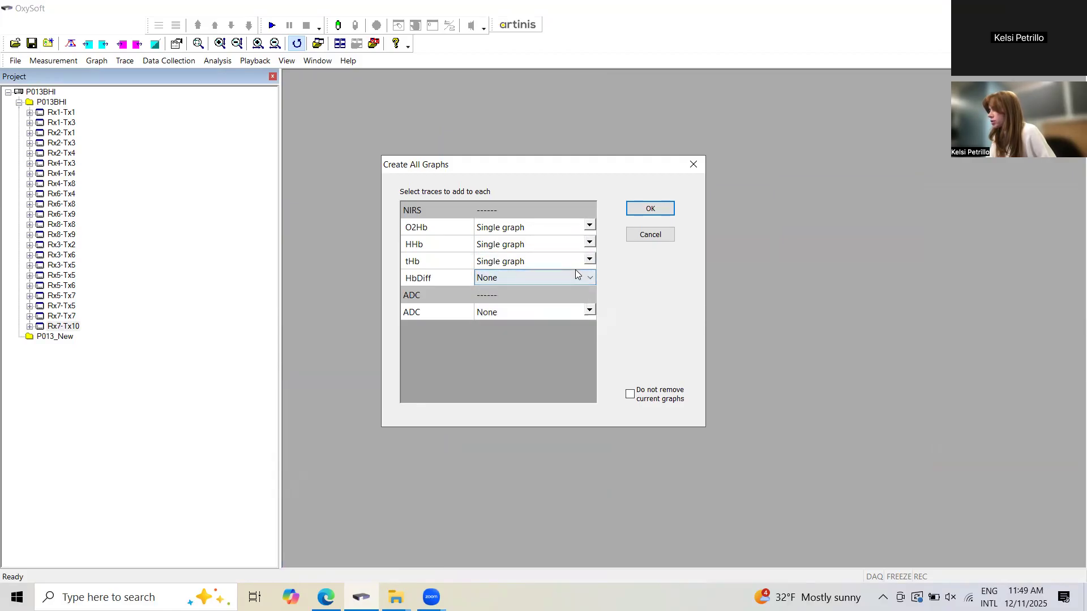
pyautogui.click(577, 272)
pyautogui.click(566, 306)
pyautogui.click(651, 209)
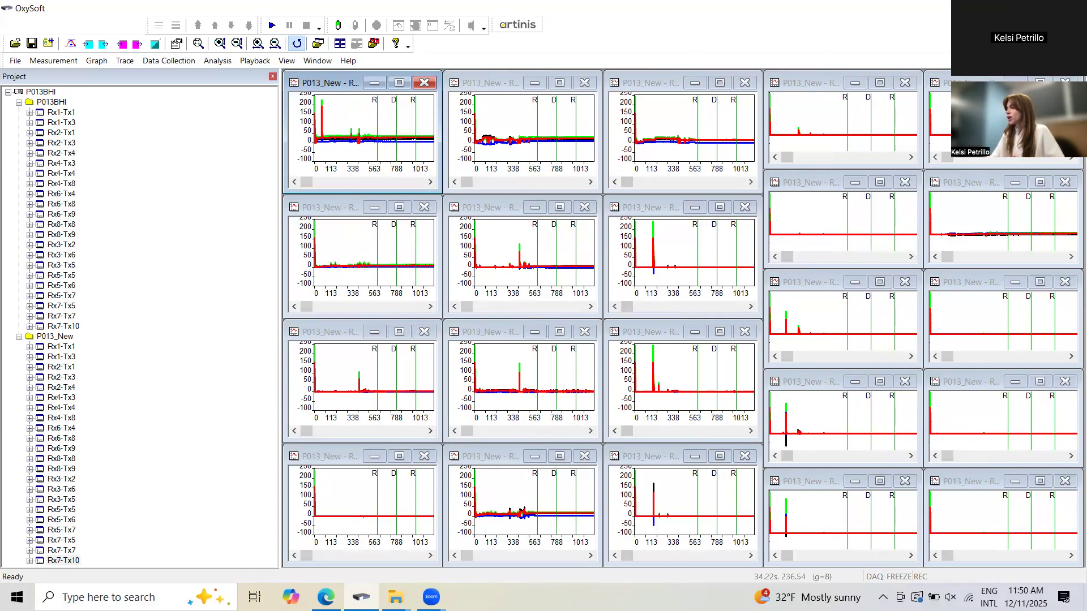
# Close OxySoft without saving the current project.
pyautogui.click(1071, 8)
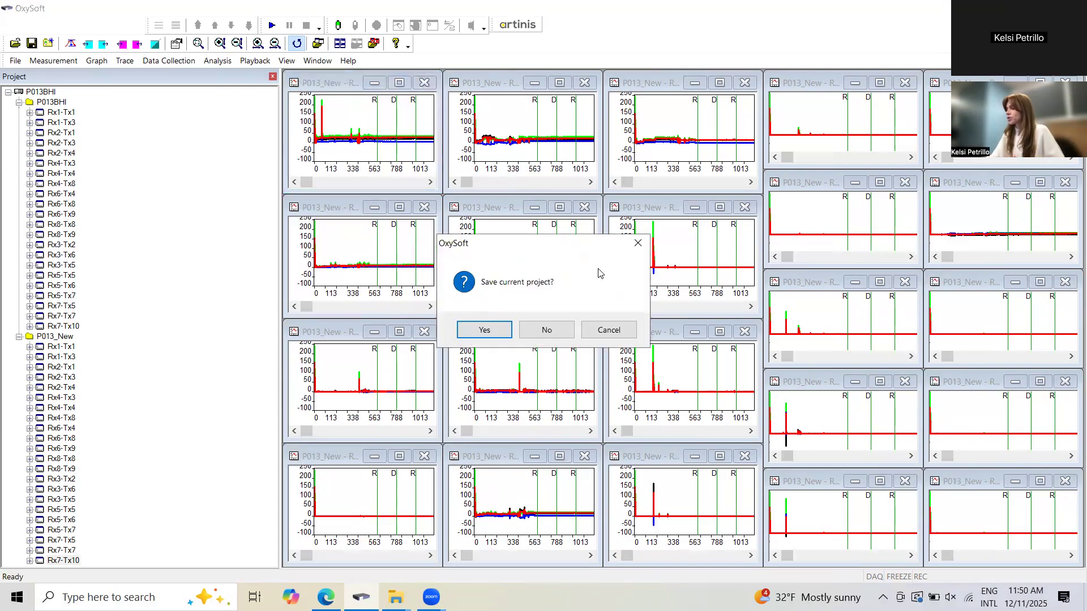
pyautogui.click(533, 335)
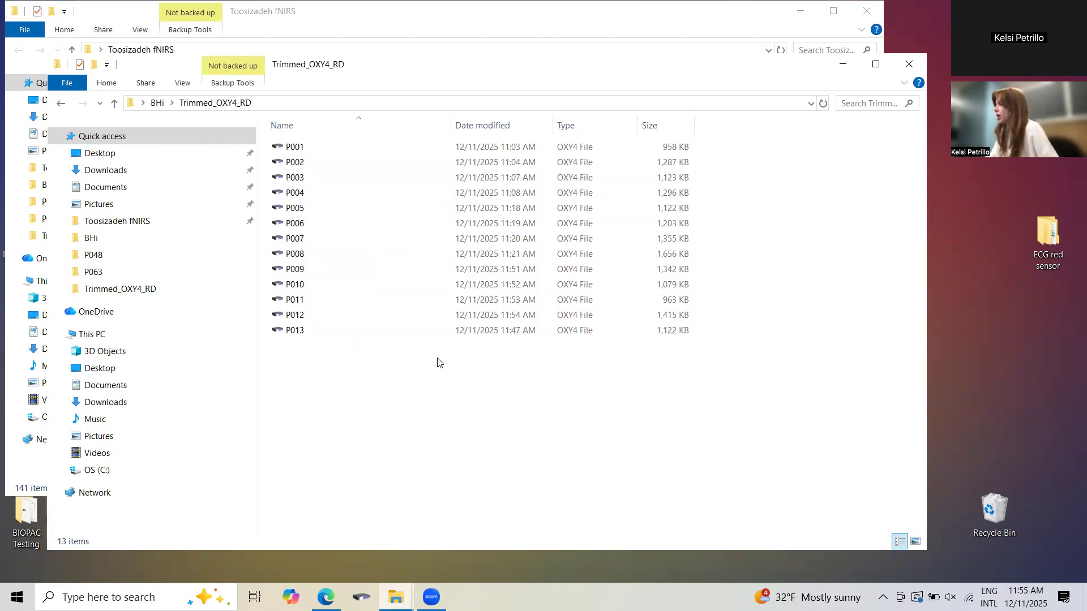
# Create a new folder named SPM_Files inside the BHi folder.
pyautogui.click(158, 103)
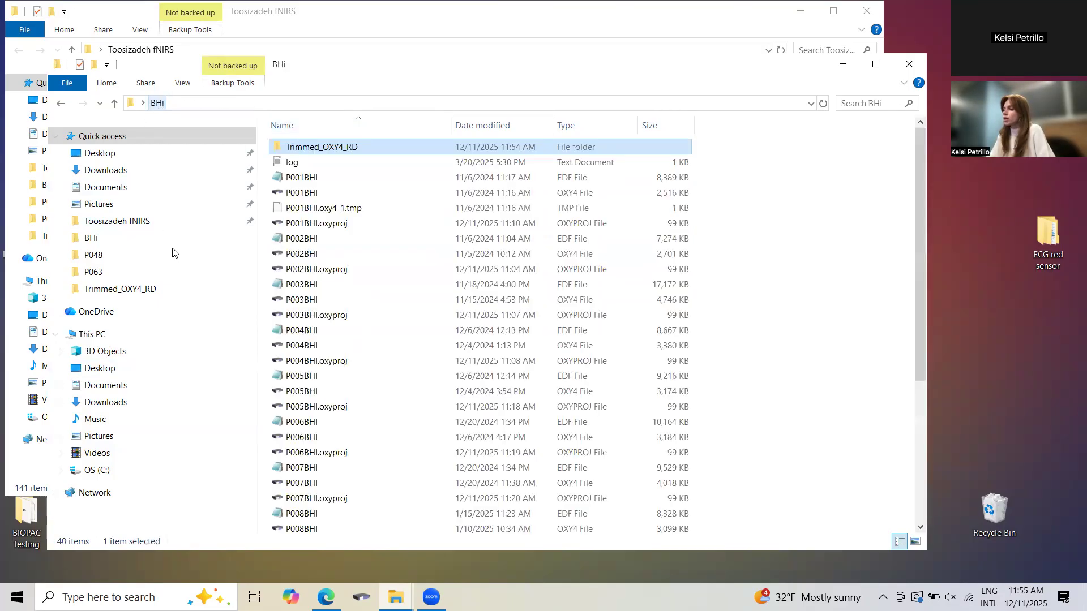
pyautogui.rightClick(749, 199)
pyautogui.moveTo(821, 371)
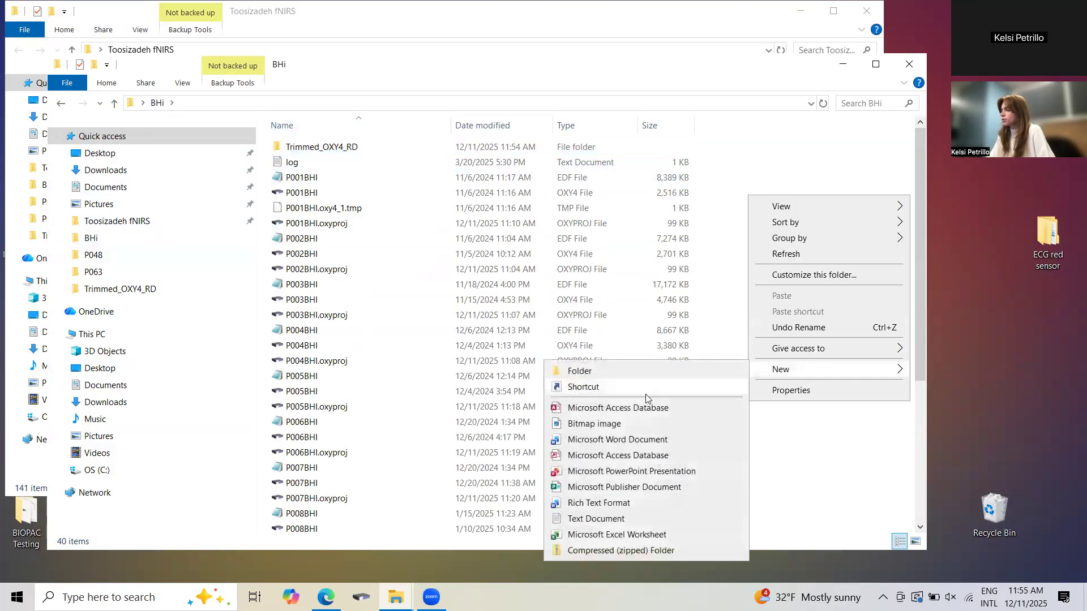
pyautogui.click(631, 371)
pyautogui.press('BackSpace')
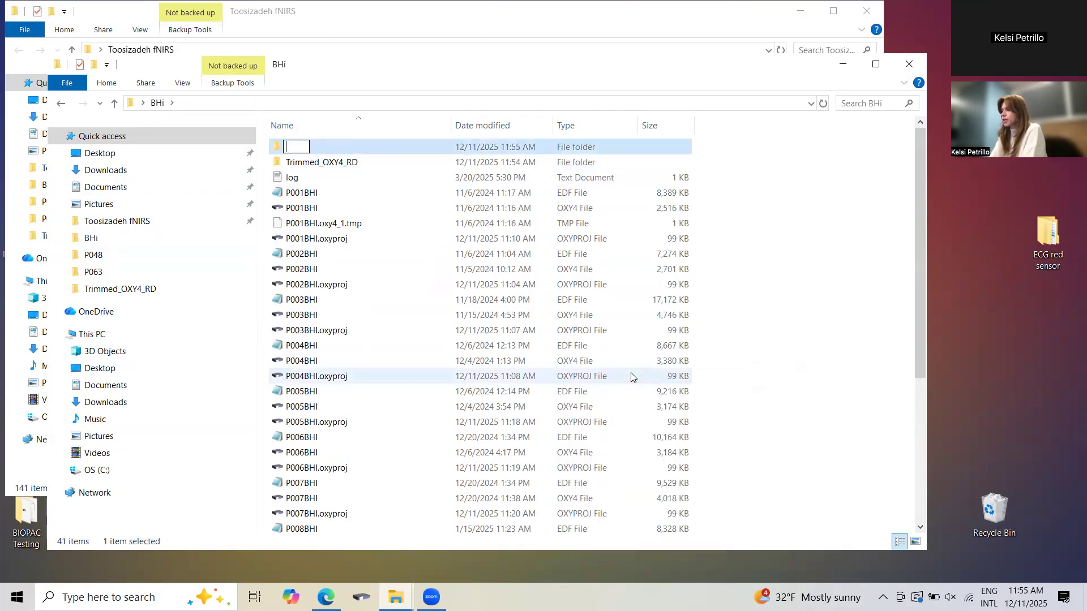
pyautogui.write('SP')
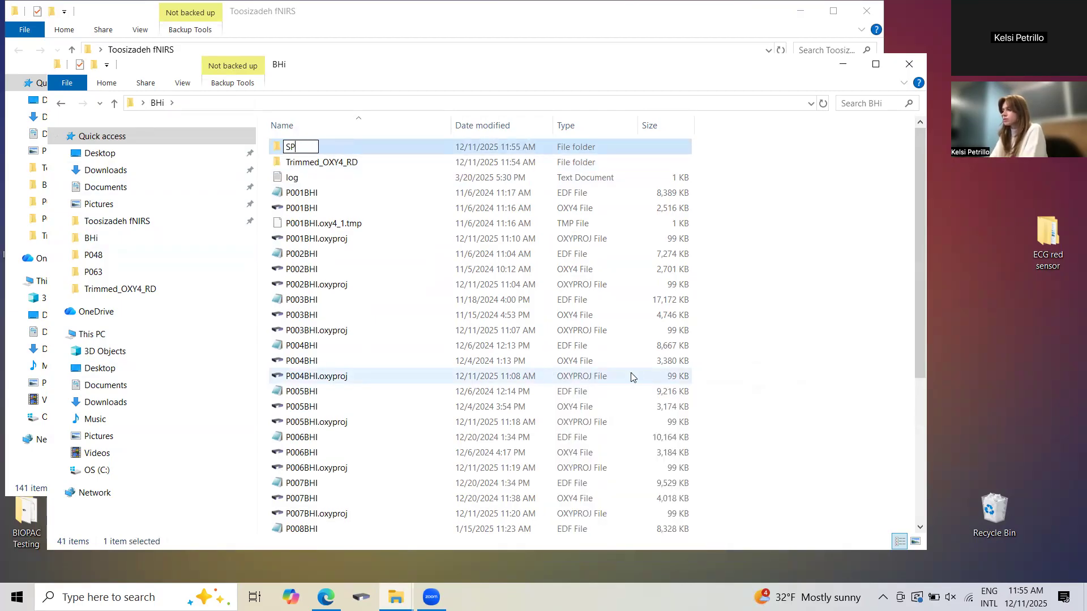
pyautogui.write('M_Files')
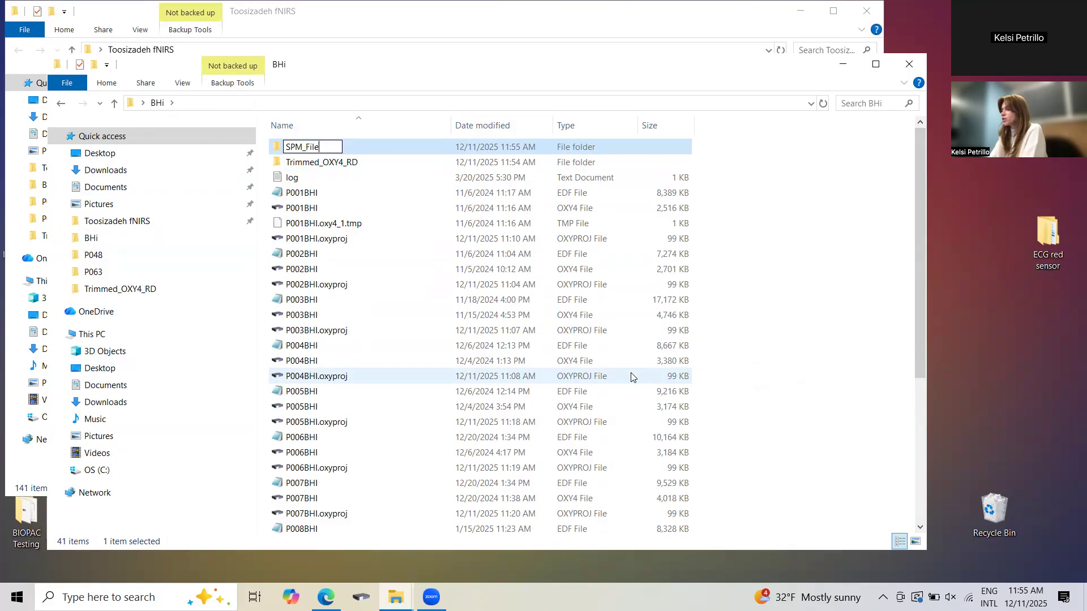
pyautogui.press('Return')
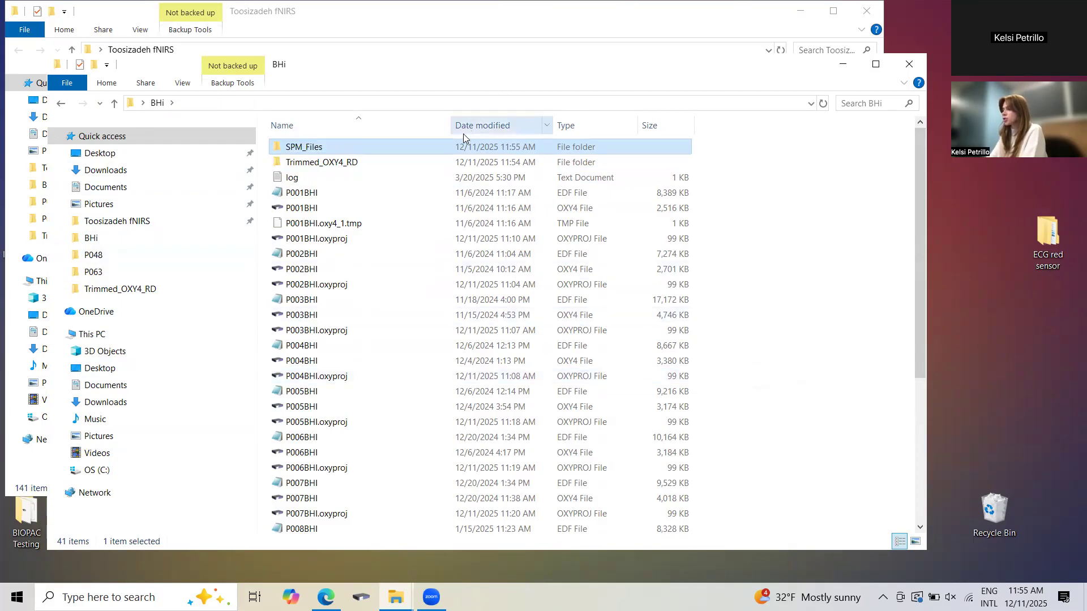
# Open the oxysoft2matlab script from the artinis2matlab_v1.89 folder in MATLAB and run it, adding its folder to the path.
pyautogui.click(387, 20)
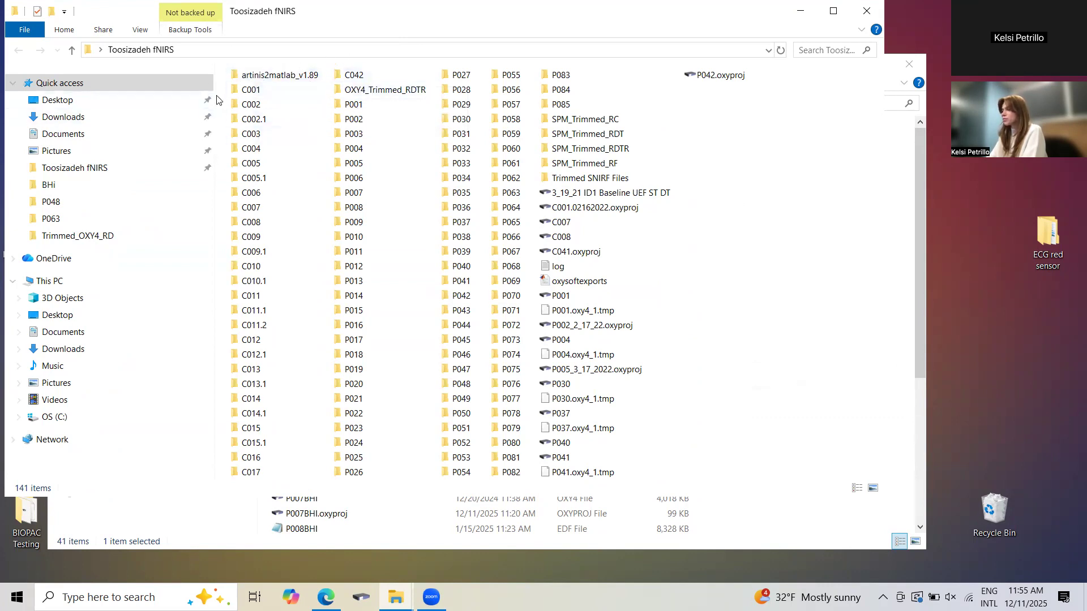
pyautogui.doubleClick(281, 75)
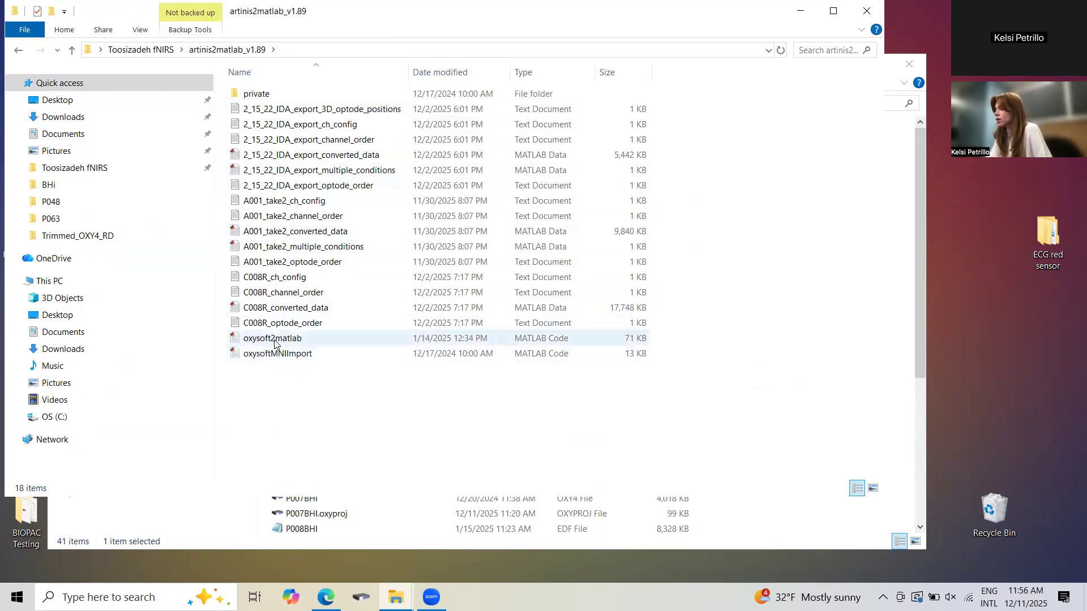
pyautogui.doubleClick(360, 343)
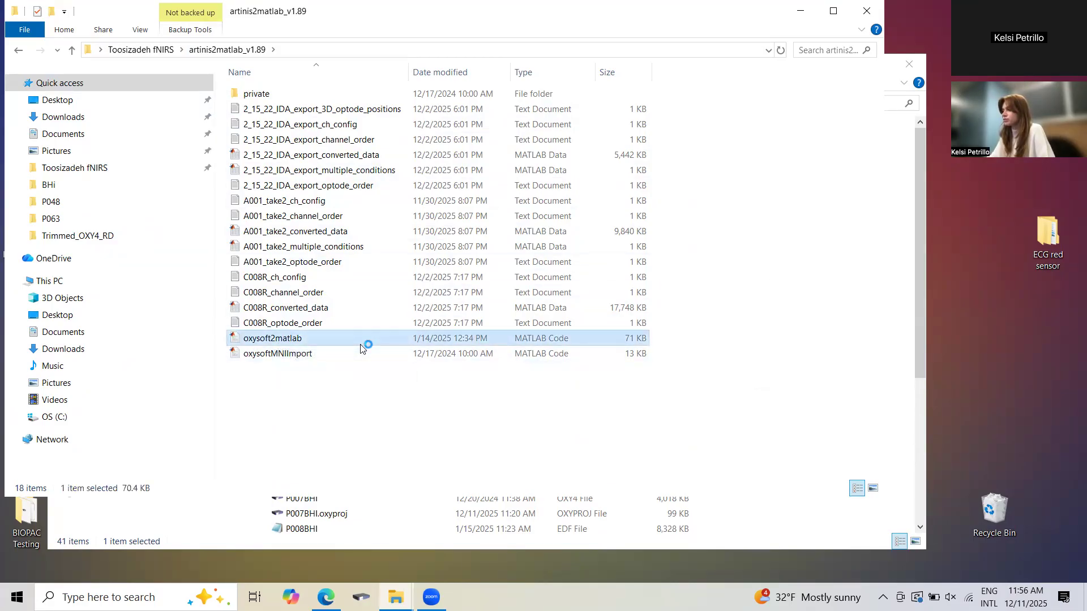
pyautogui.click(360, 345)
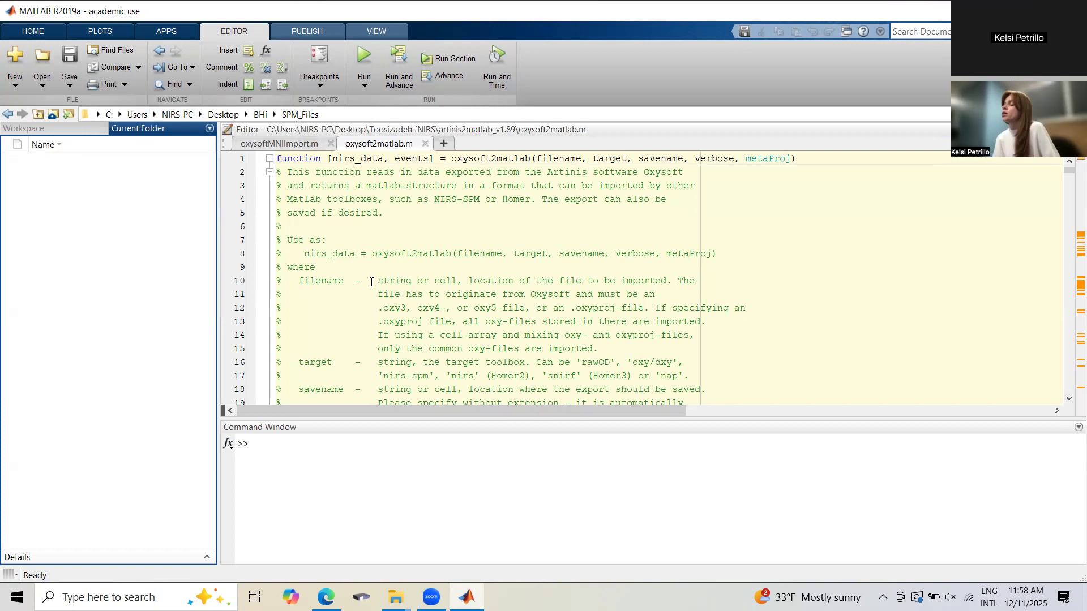
pyautogui.click(356, 65)
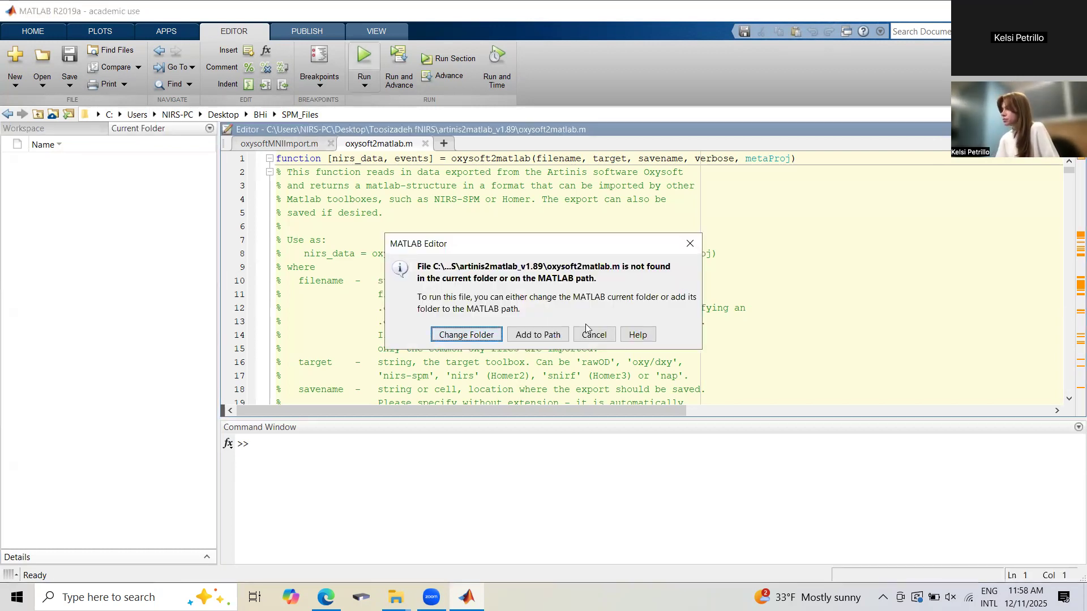
pyautogui.click(539, 335)
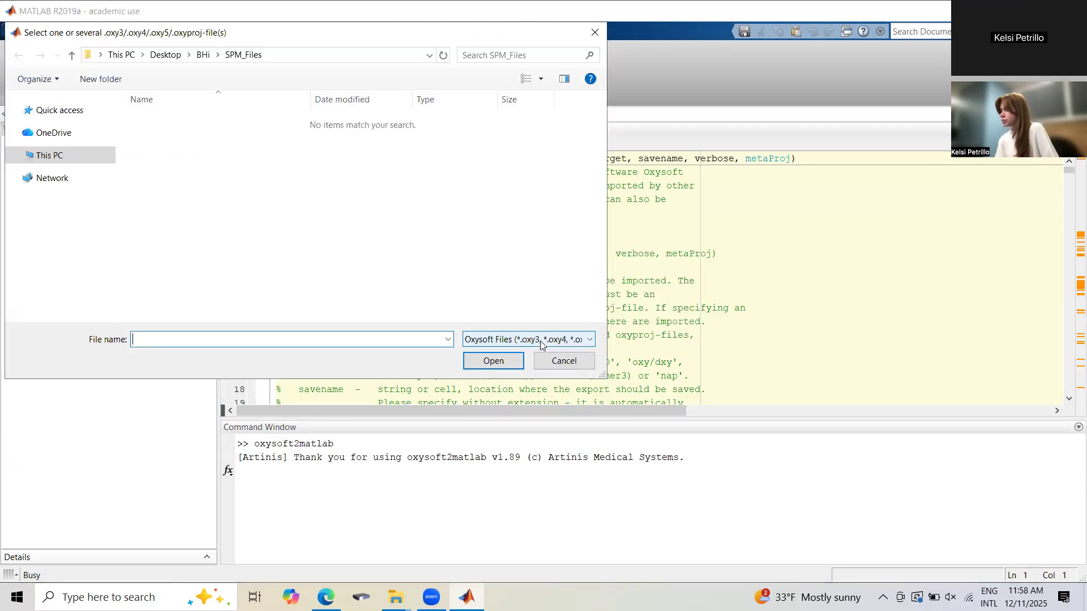
# Load all files P001 to P013 from BHi's Trimmed_OXY4_RD folder and choose nirs-spm as the target toolbox.
pyautogui.click(205, 56)
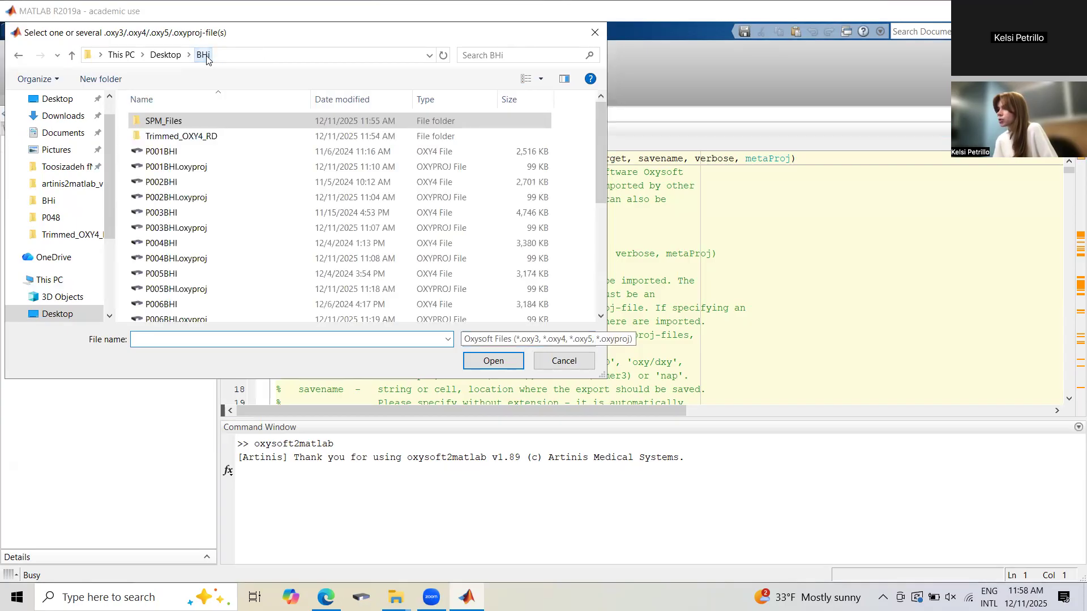
pyautogui.doubleClick(197, 136)
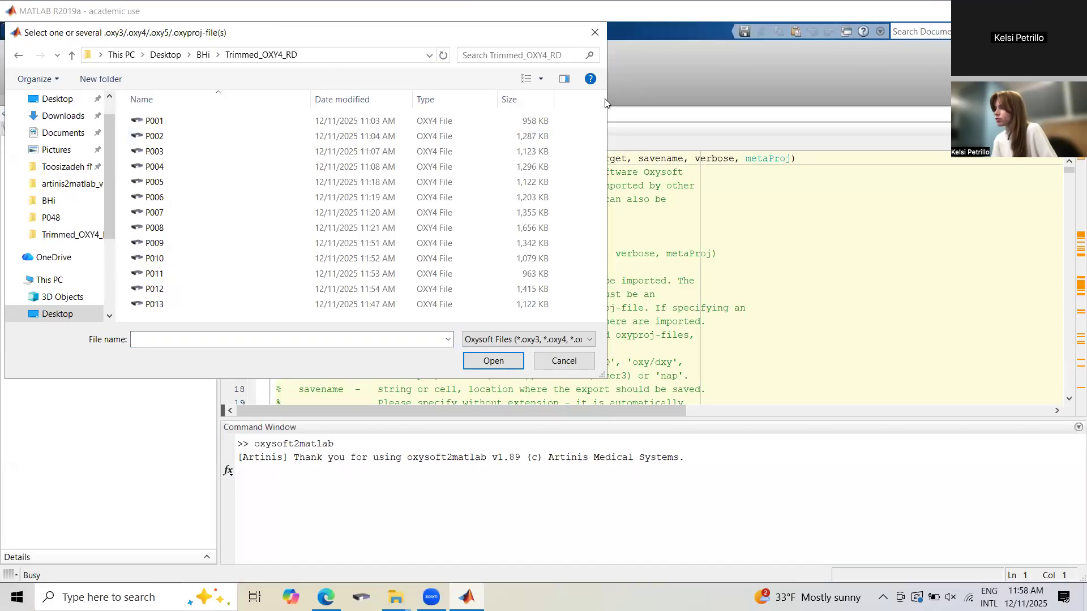
pyautogui.moveTo(568, 115); pyautogui.dragTo(372, 379)
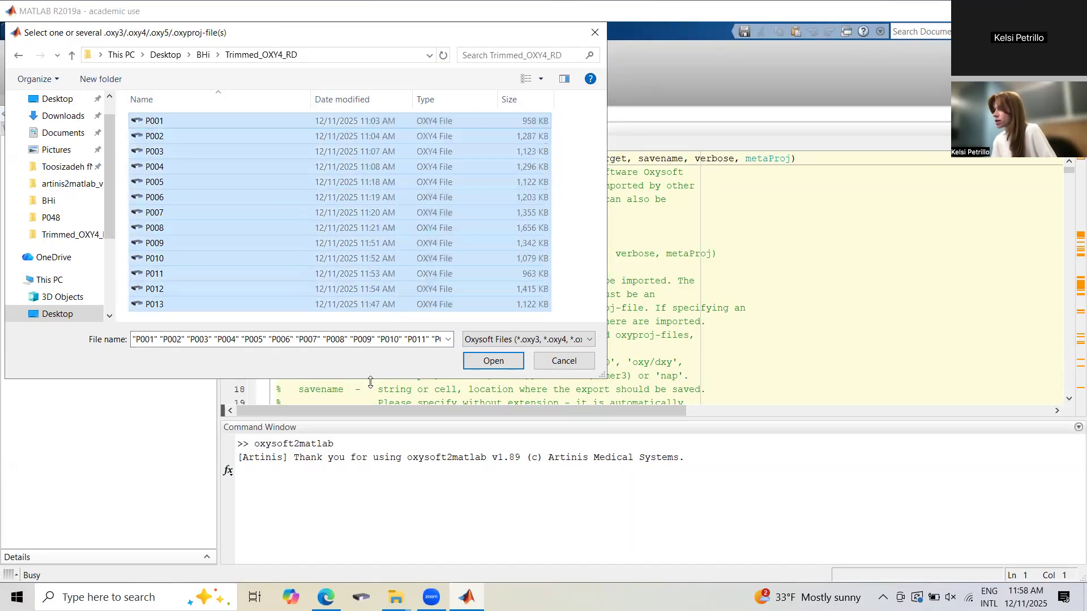
pyautogui.click(492, 362)
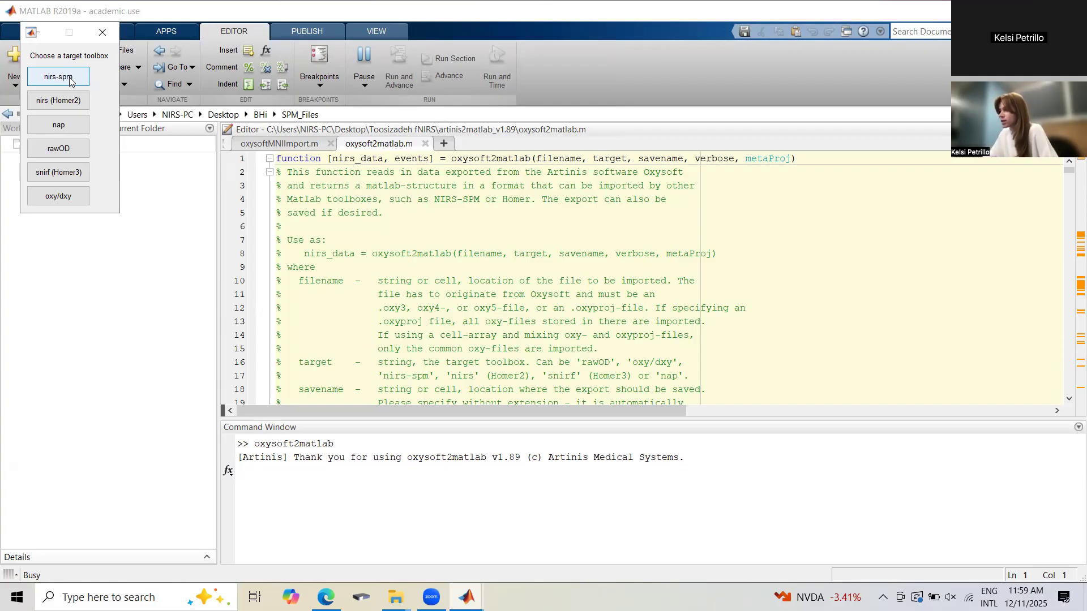
pyautogui.click(69, 78)
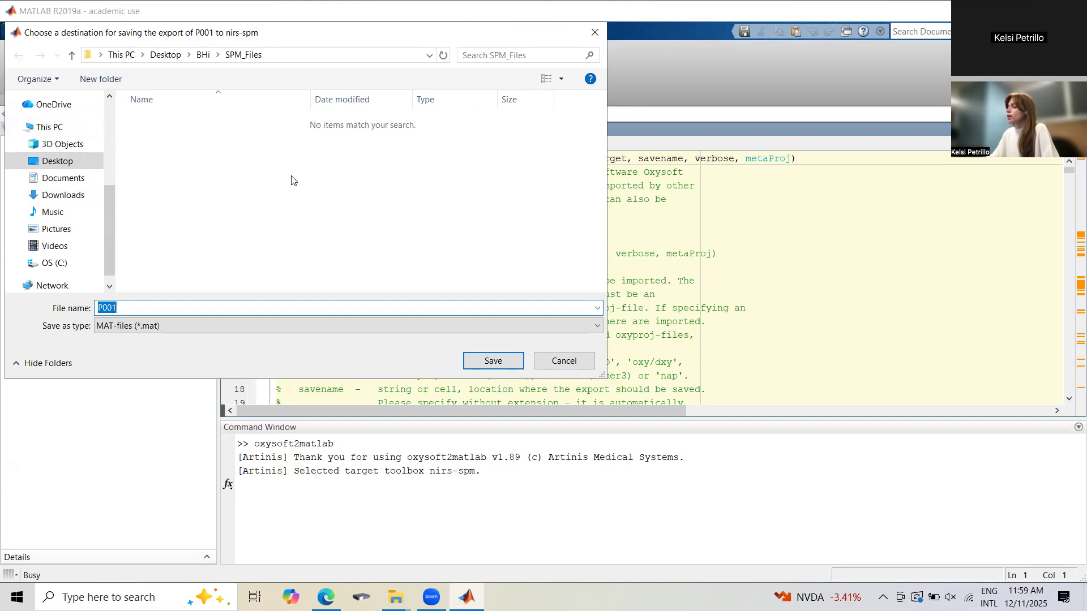
# Create a P001 subfolder in SPM_Files from within the export save dialog.
pyautogui.rightClick(171, 179)
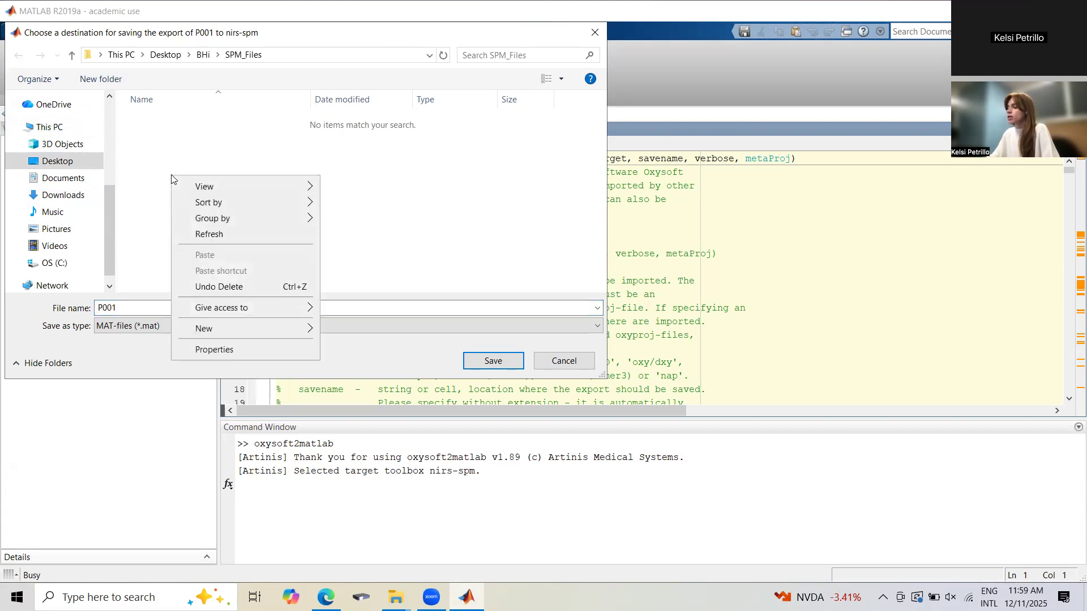
pyautogui.moveTo(267, 330)
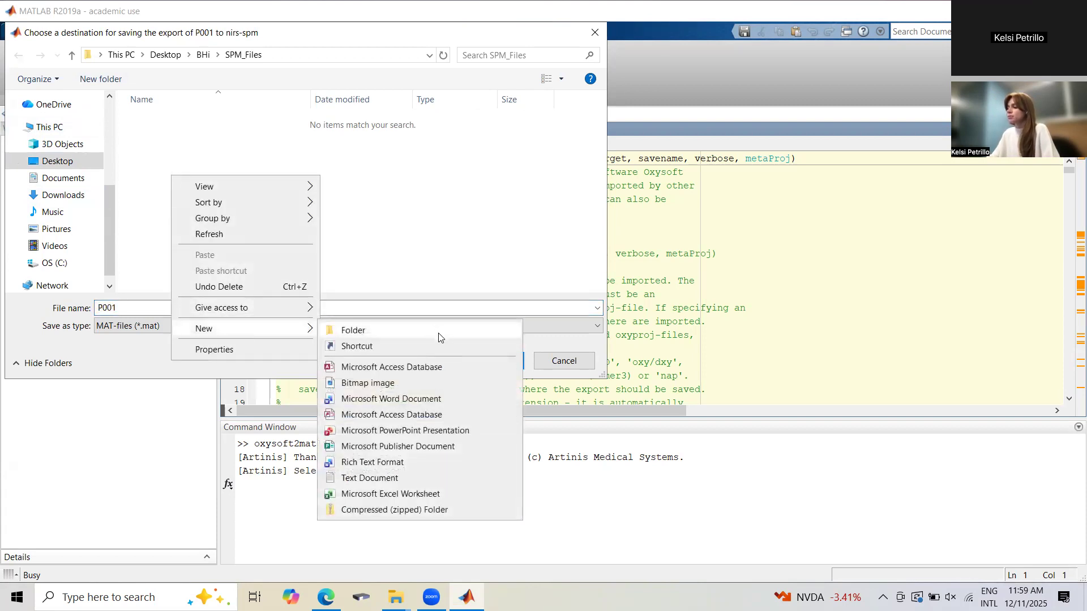
pyautogui.click(439, 338)
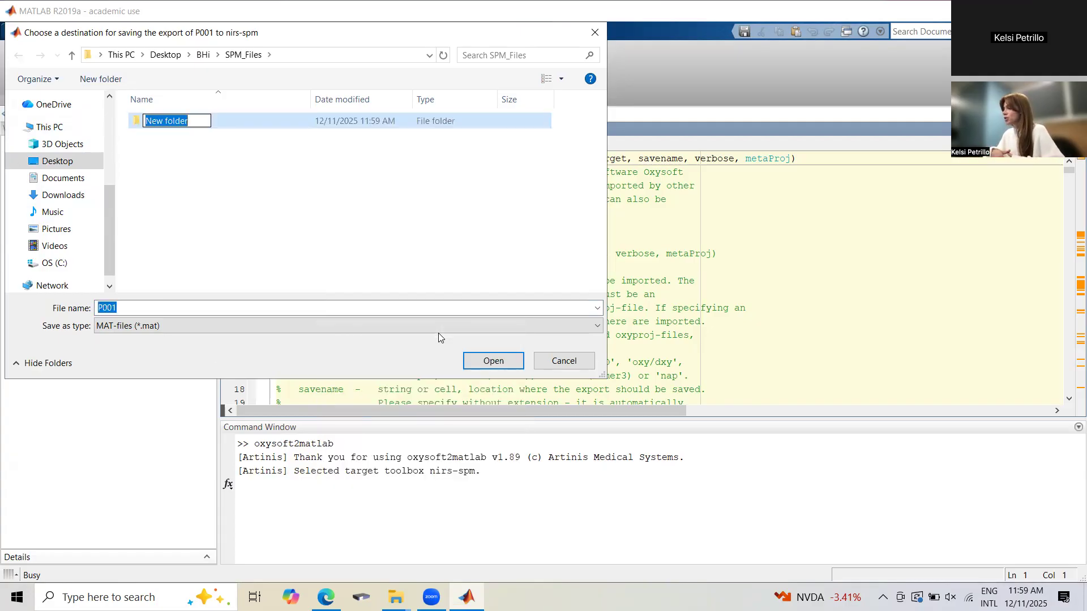
pyautogui.press('BackSpace')
pyautogui.write('P001')
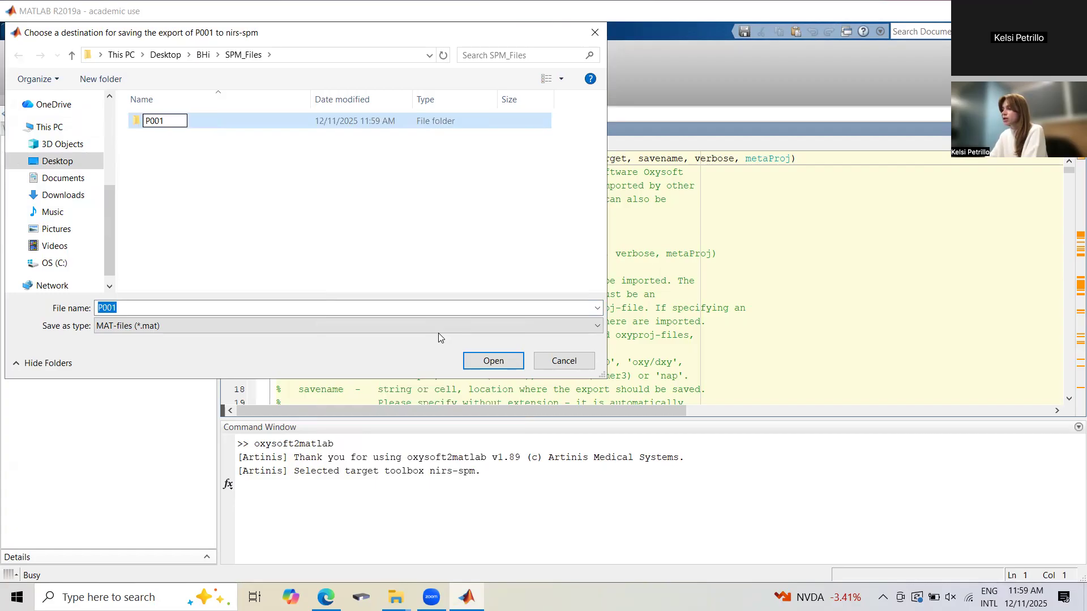
pyautogui.press('Return')
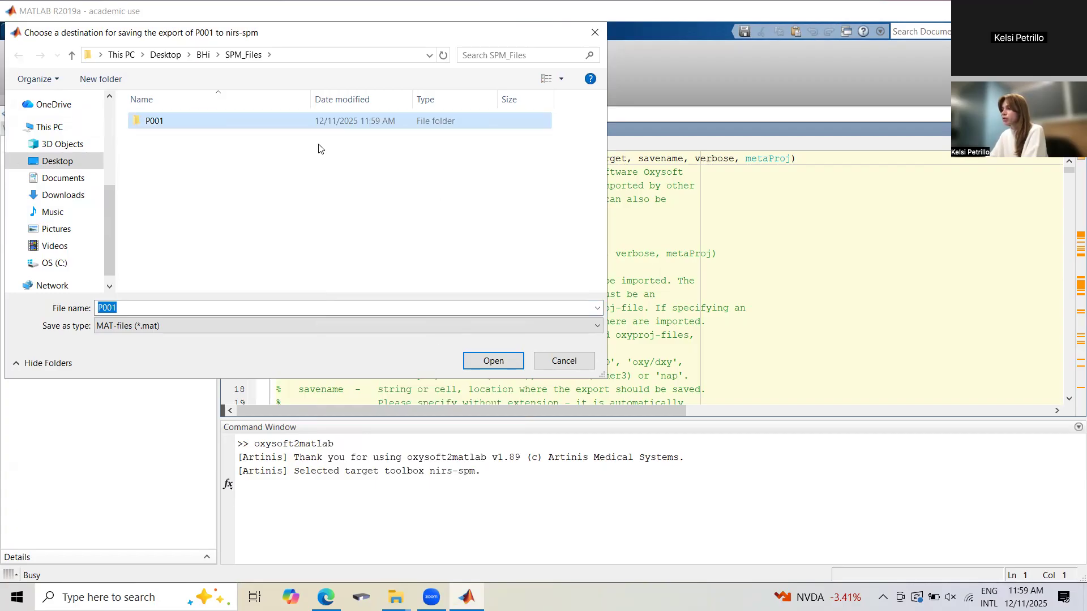
# Add a P002 subfolder to SPM_Files for the second participant's export.
pyautogui.rightClick(282, 160)
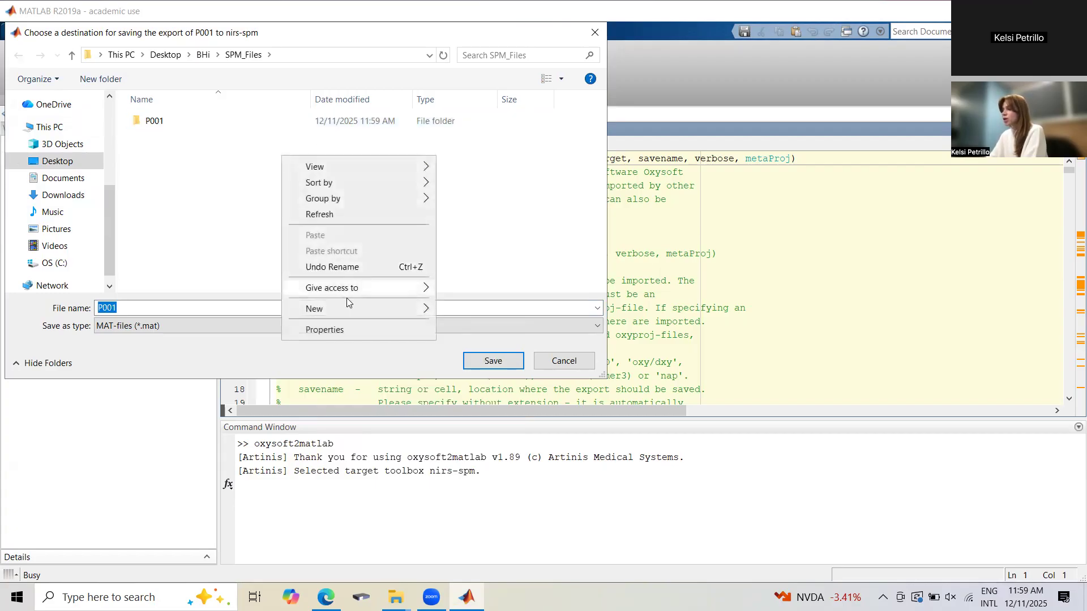
pyautogui.moveTo(356, 310)
pyautogui.click(474, 311)
pyautogui.write('P002')
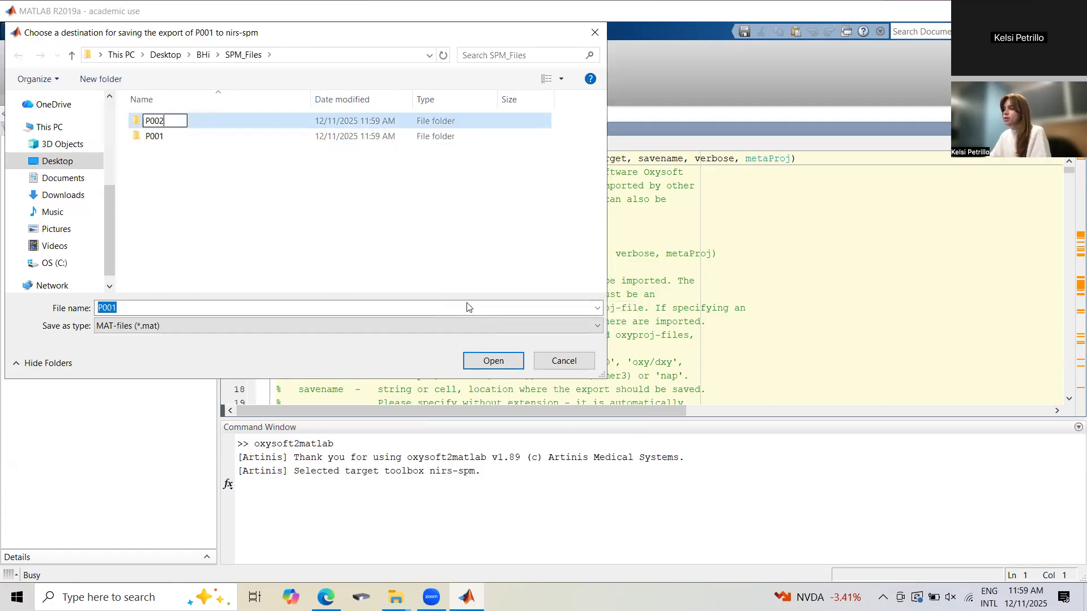
pyautogui.press('Return')
# Add a P003 subfolder to SPM_Files for the third participant's export.
pyautogui.rightClick(291, 215)
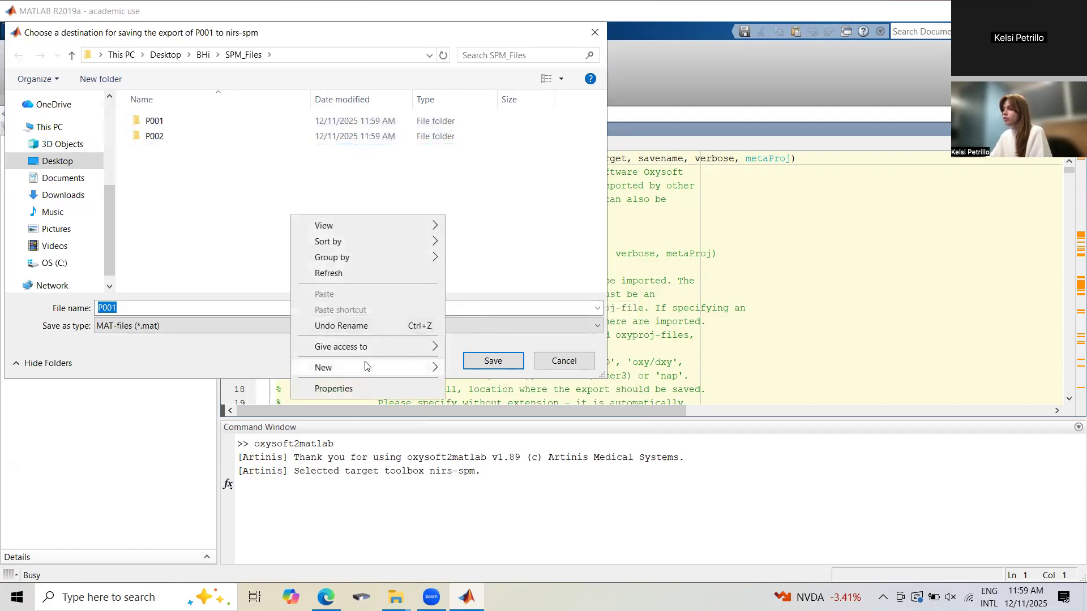
pyautogui.moveTo(365, 368)
pyautogui.click(472, 371)
pyautogui.write('P003')
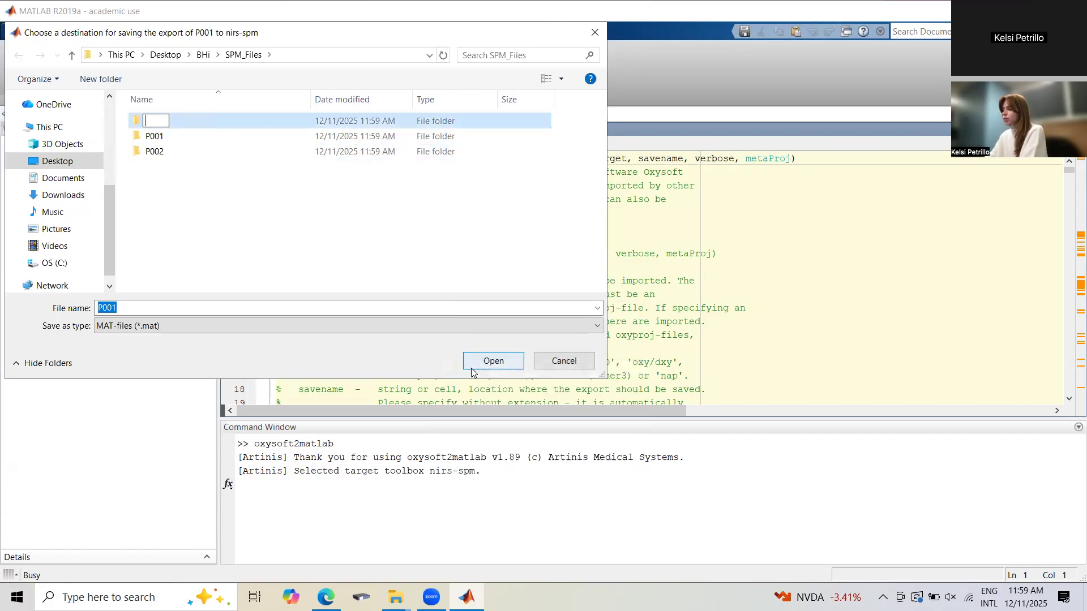
pyautogui.press('Return')
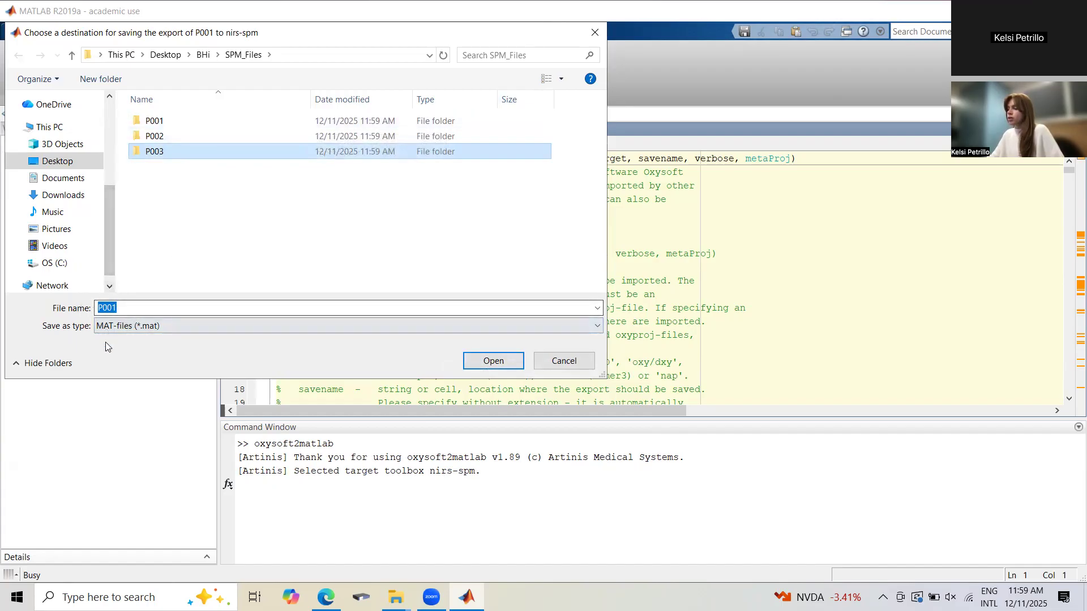
# Save the P001 and P002 nirs-spm exports as MAT-files in their matching subfolders, closing the channel configuration figure in between.
pyautogui.doubleClick(199, 123)
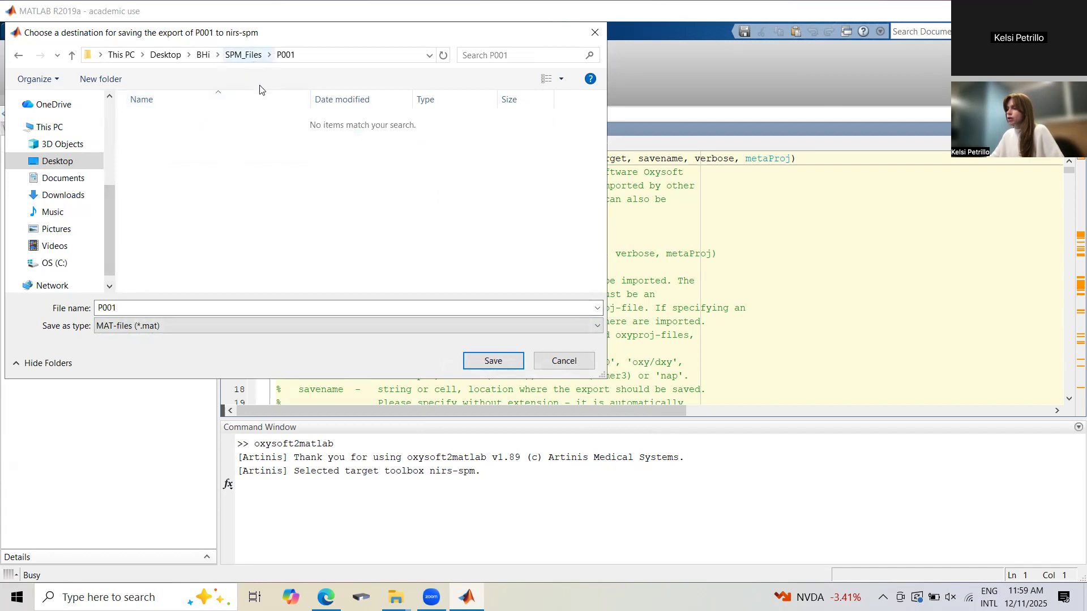
pyautogui.click(508, 361)
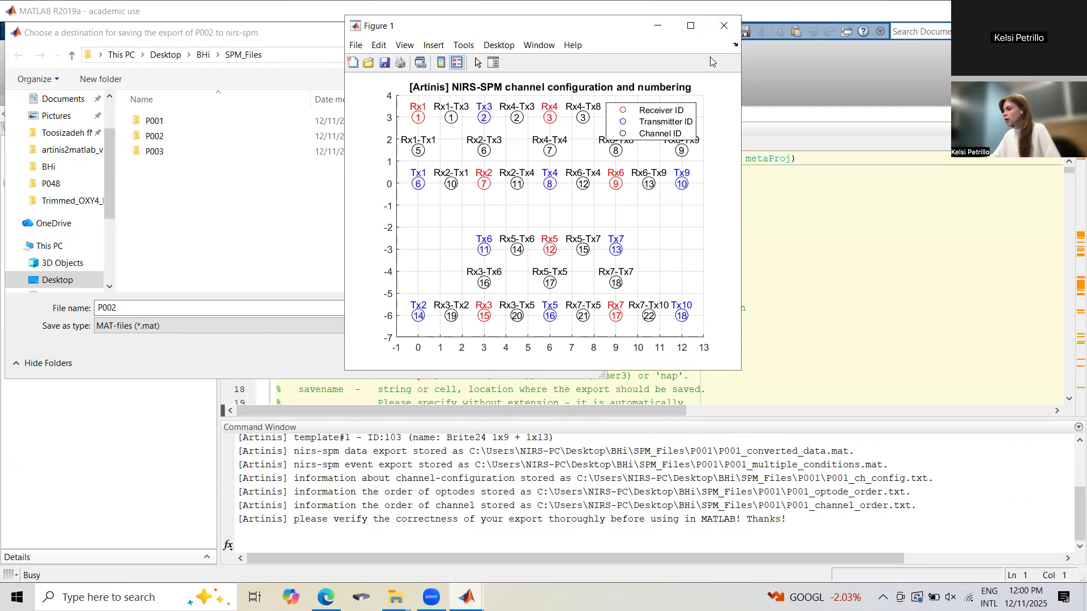
pyautogui.click(726, 27)
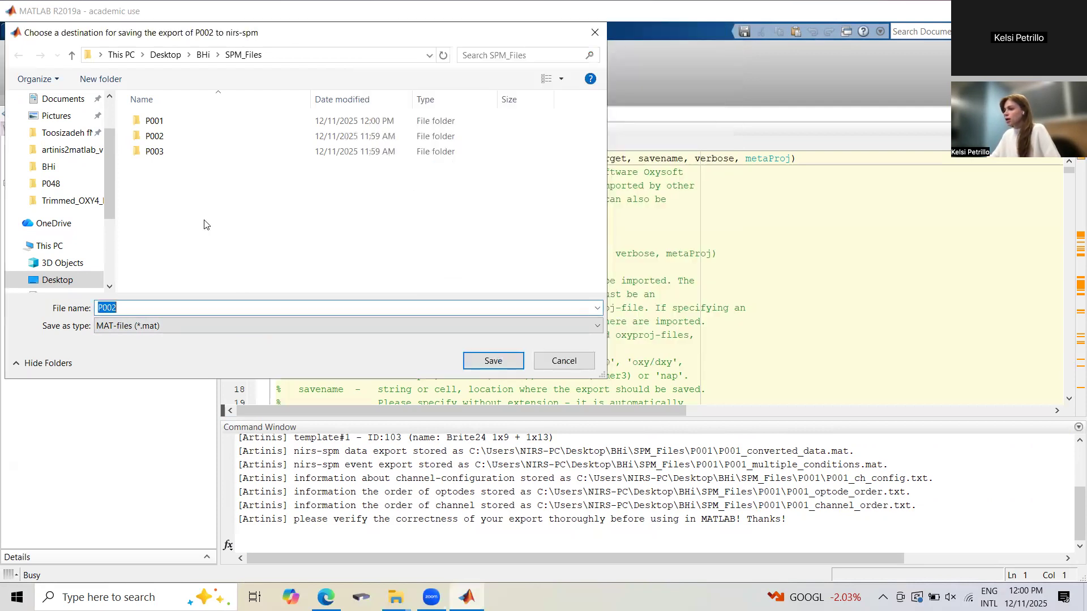
pyautogui.doubleClick(154, 136)
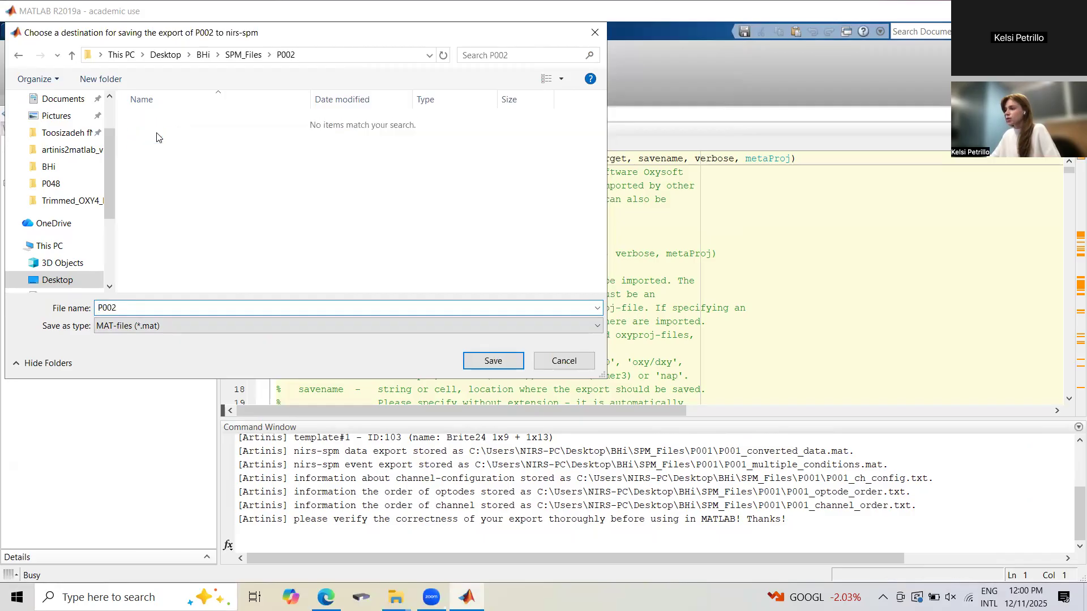
pyautogui.click(509, 365)
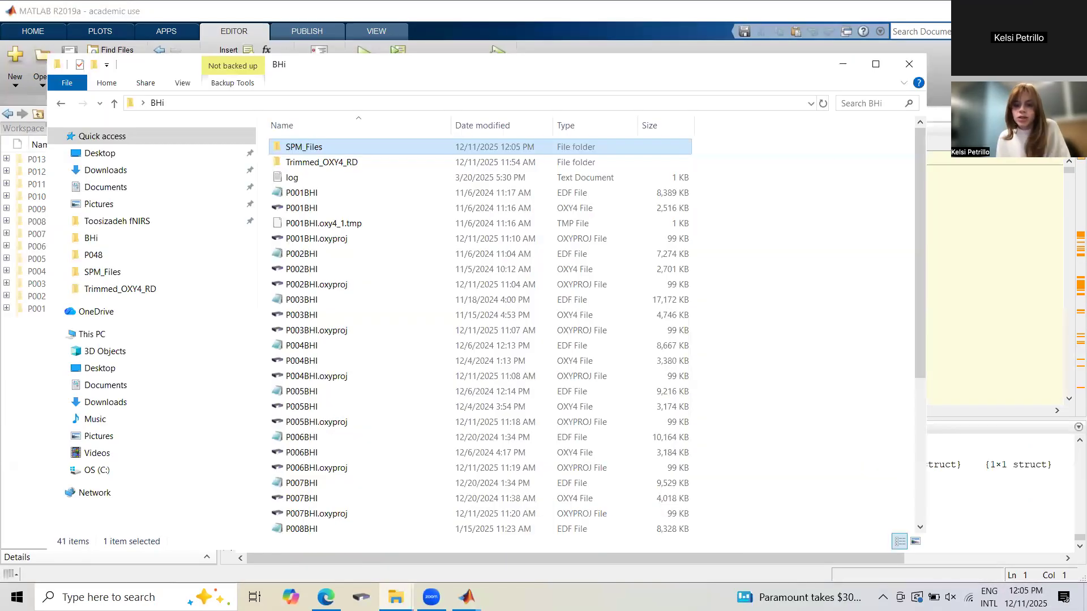
# Switch to File Explorer and open the P001 subfolder of SPM_Files to examine its exported files.
pyautogui.doubleClick(341, 152)
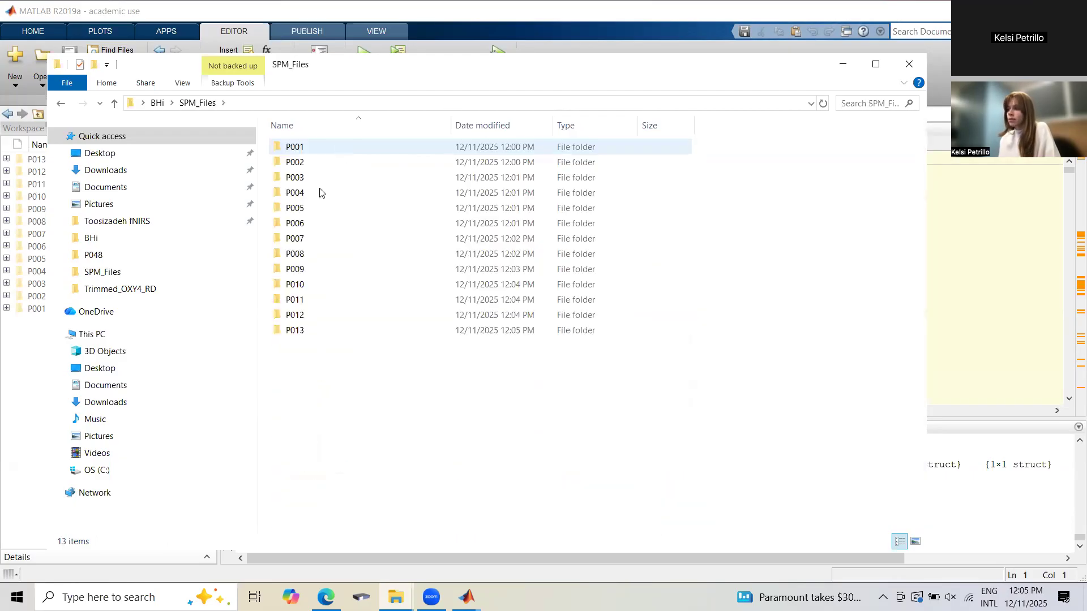
pyautogui.doubleClick(325, 148)
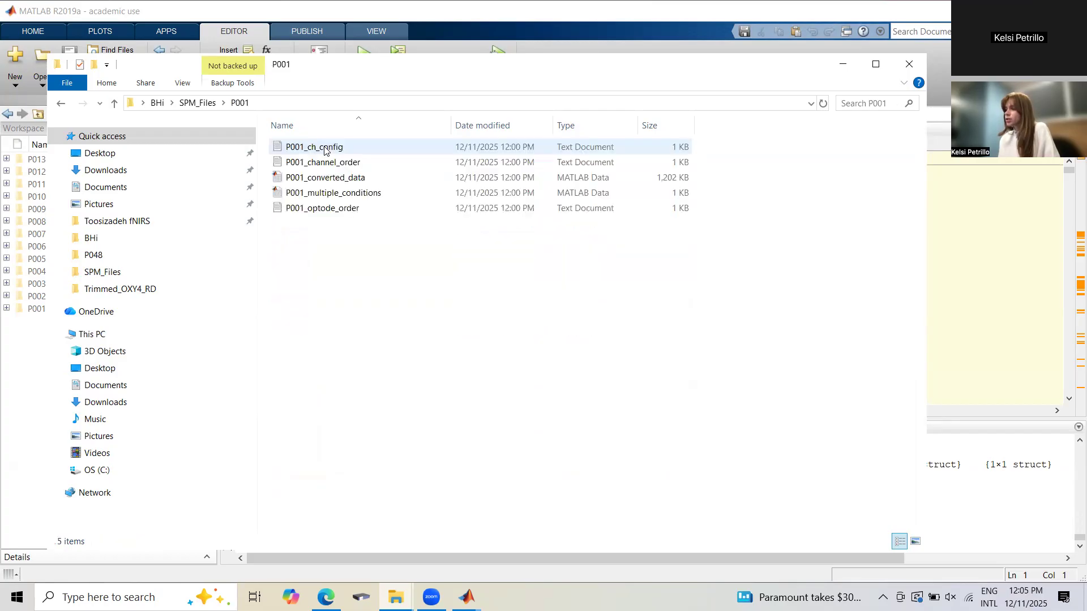